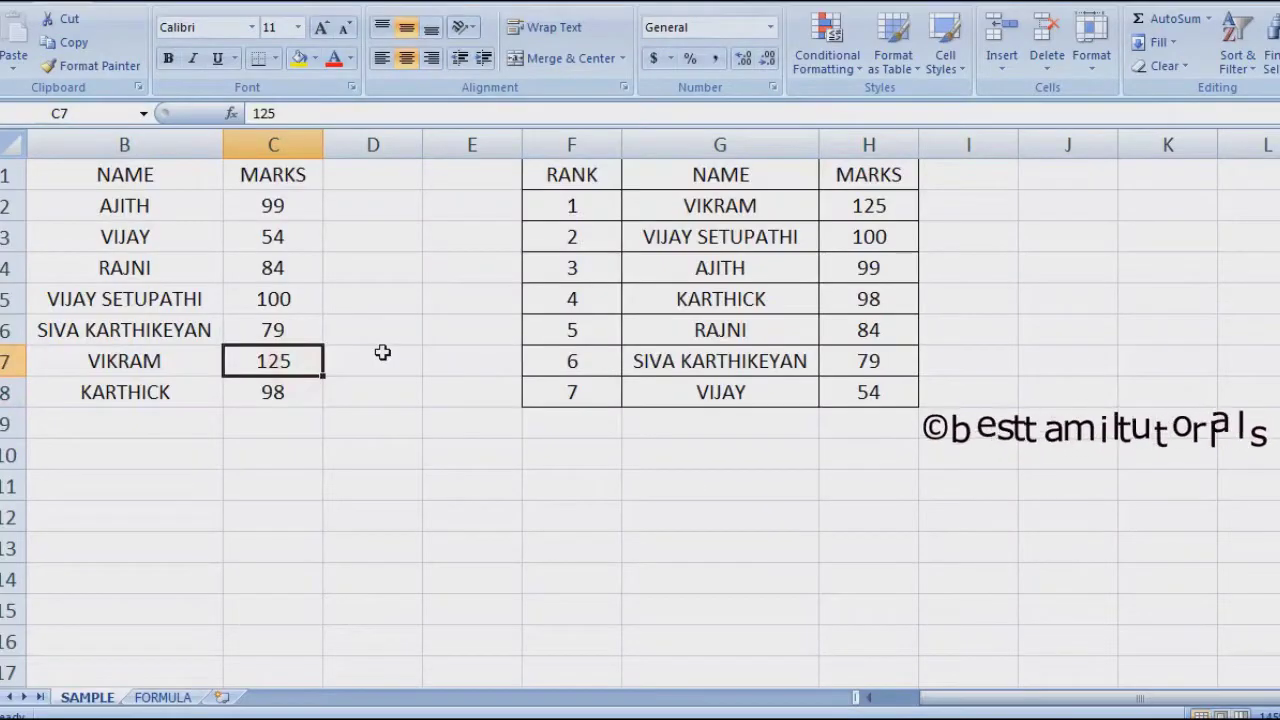
# Step: Change VIKRAM's mark in C7 to 97
pyautogui.write('98')
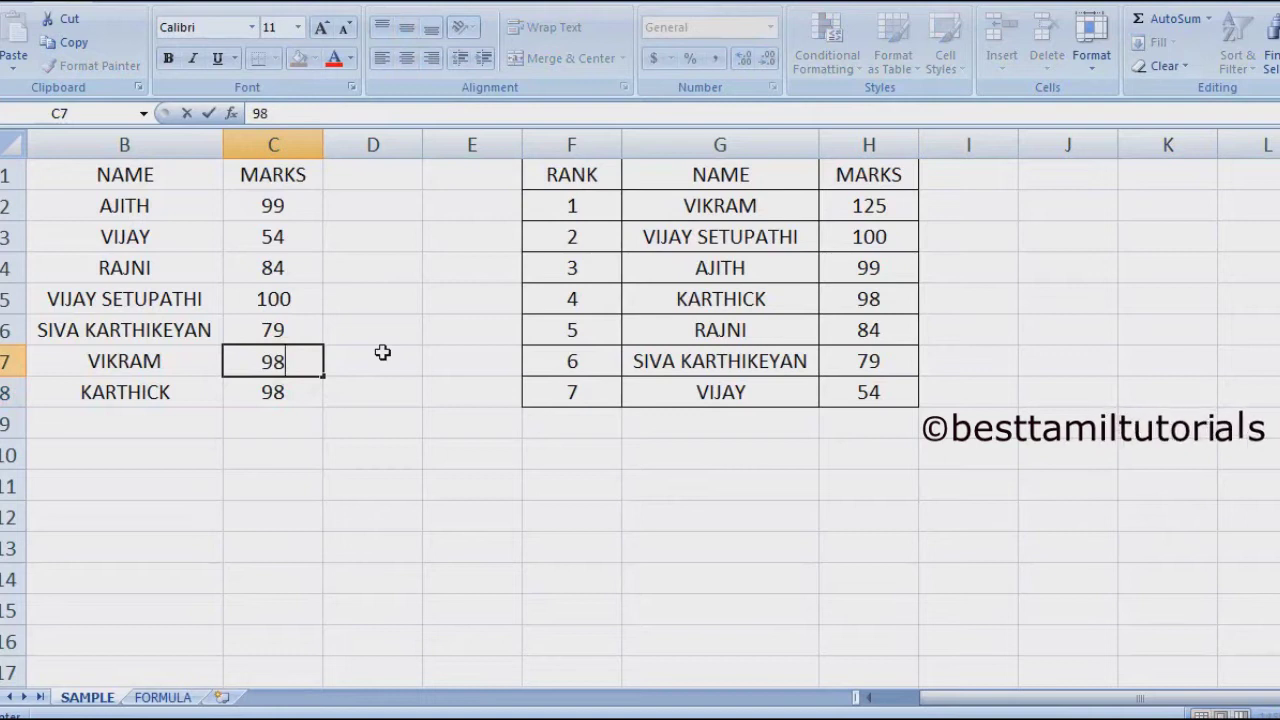
pyautogui.press('Return')
pyautogui.press('Up')
pyautogui.write('97')
pyautogui.press('Return')
# Step: Enter 86 for VIJAY SETUPATHI and 101 for SIVA KARTHIKEYAN
pyautogui.press('Up')
pyautogui.press('Up')
pyautogui.press('Up')
pyautogui.press('Up')
pyautogui.press('Down')
pyautogui.write('86')
pyautogui.press('Return')
pyautogui.press('Up')
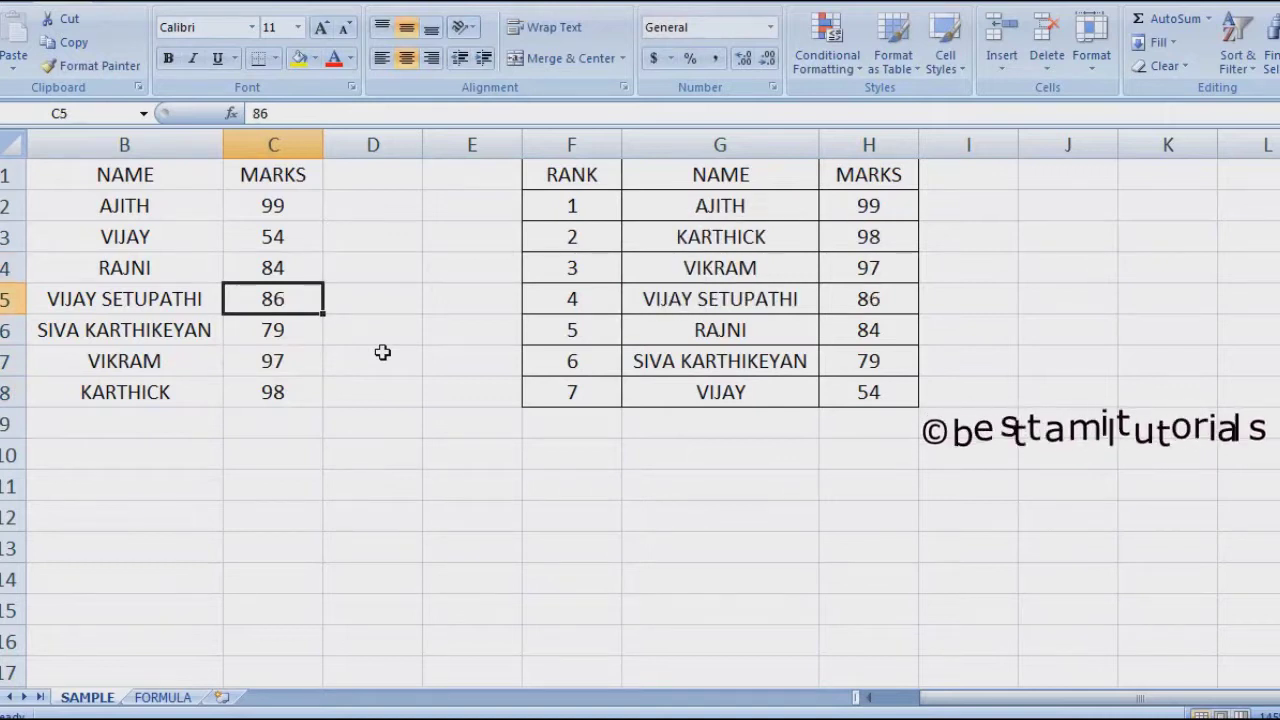
pyautogui.press('Down')
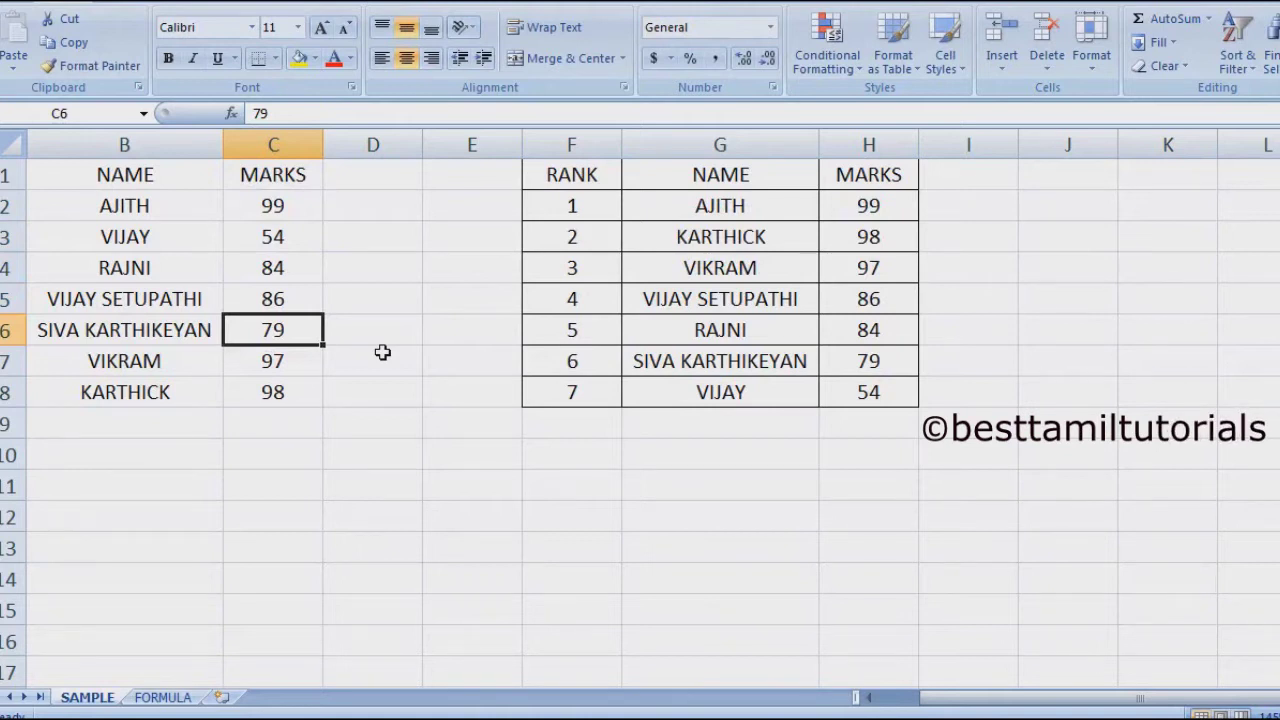
pyautogui.write('101')
pyautogui.press('Return')
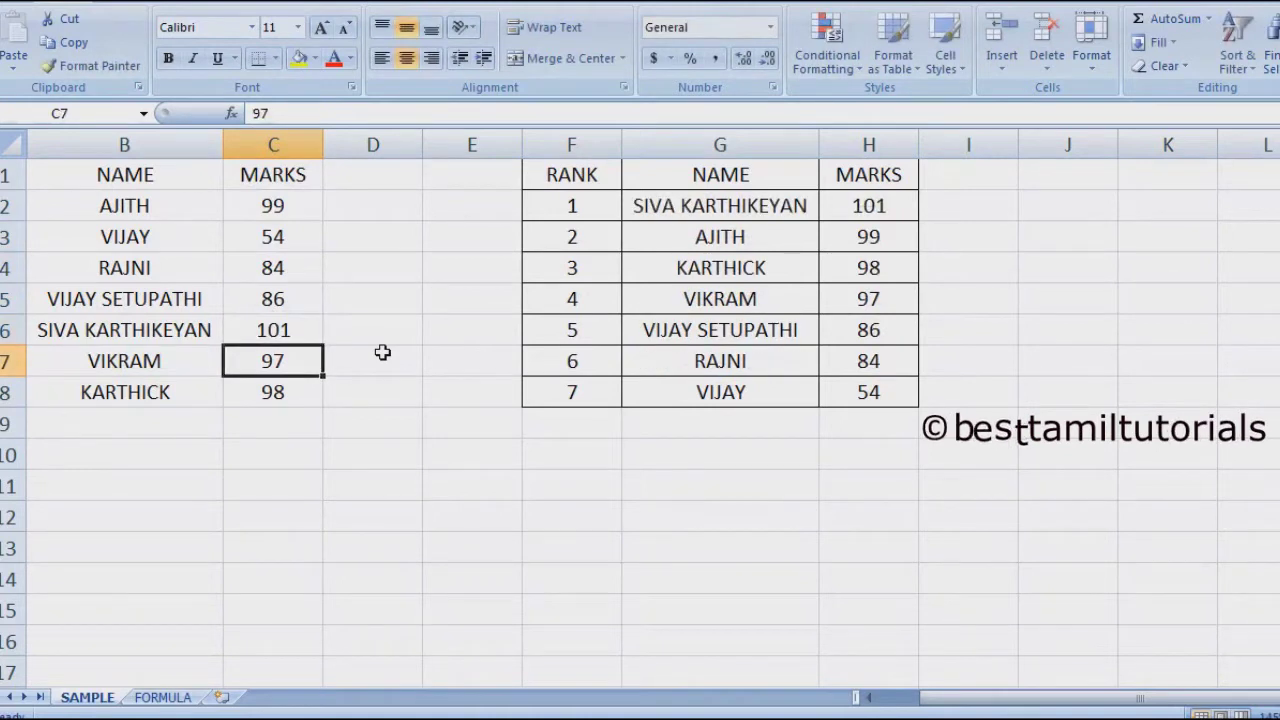
pyautogui.press('Up')
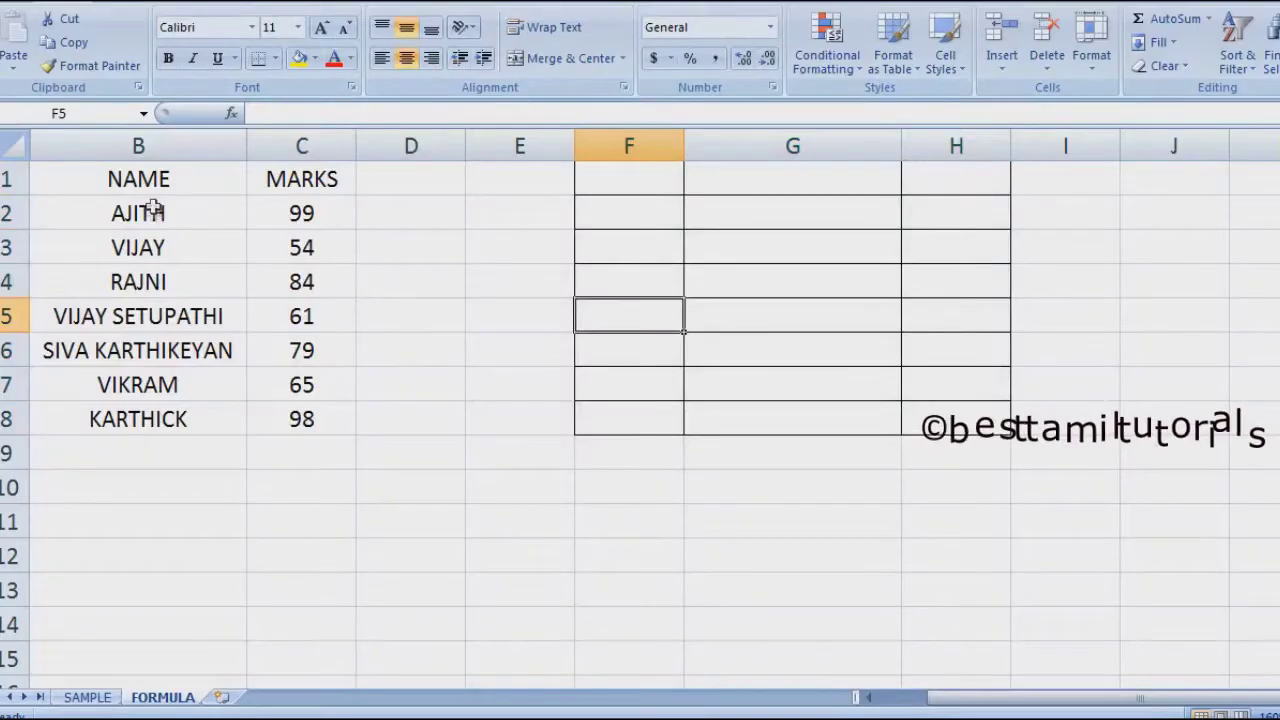
# Step: Custom-sort the B1:C8 list by MARKS, smallest to largest
pyautogui.click(160, 217)
pyautogui.click(318, 218)
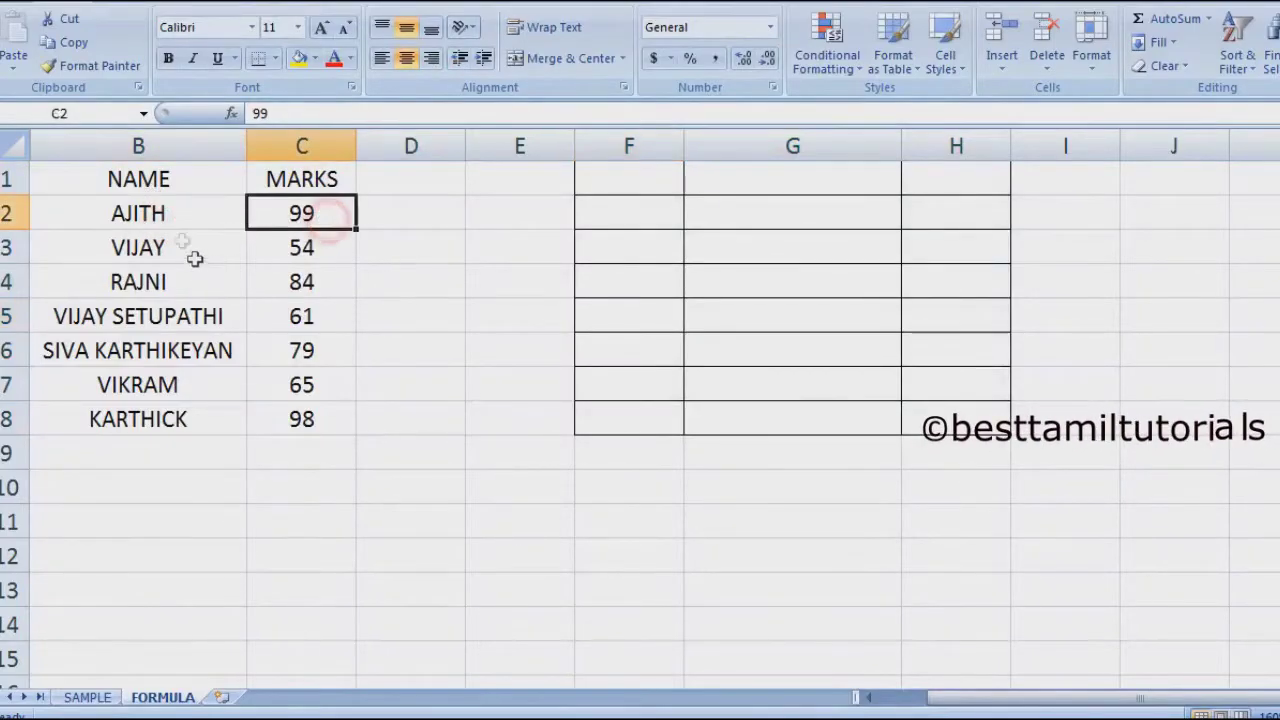
pyautogui.moveTo(148, 180); pyautogui.dragTo(300, 420)
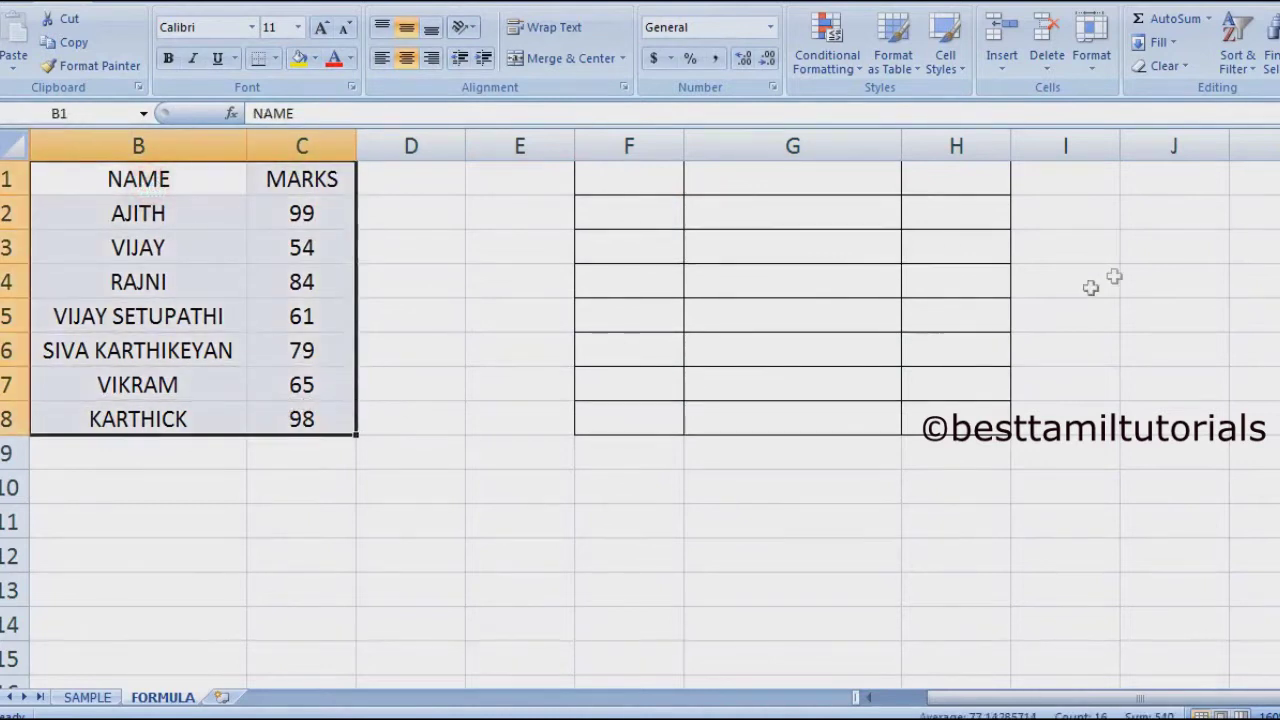
pyautogui.click(1253, 66)
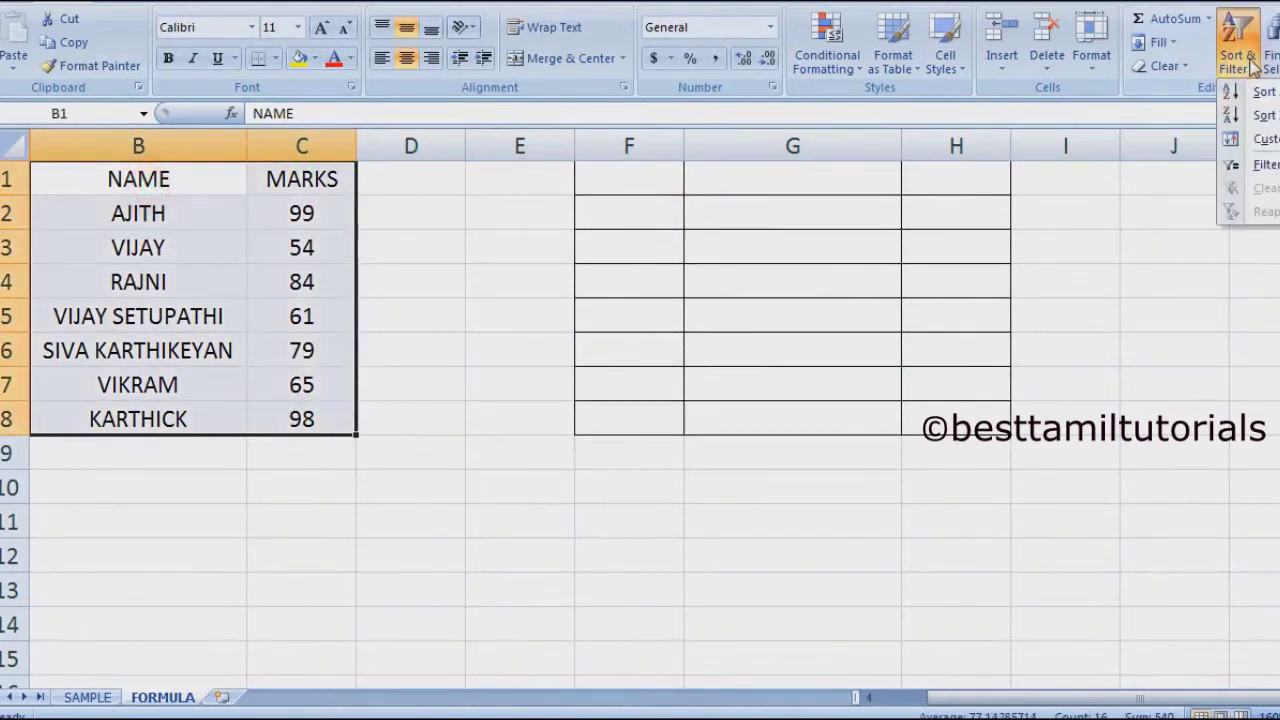
pyautogui.click(1263, 141)
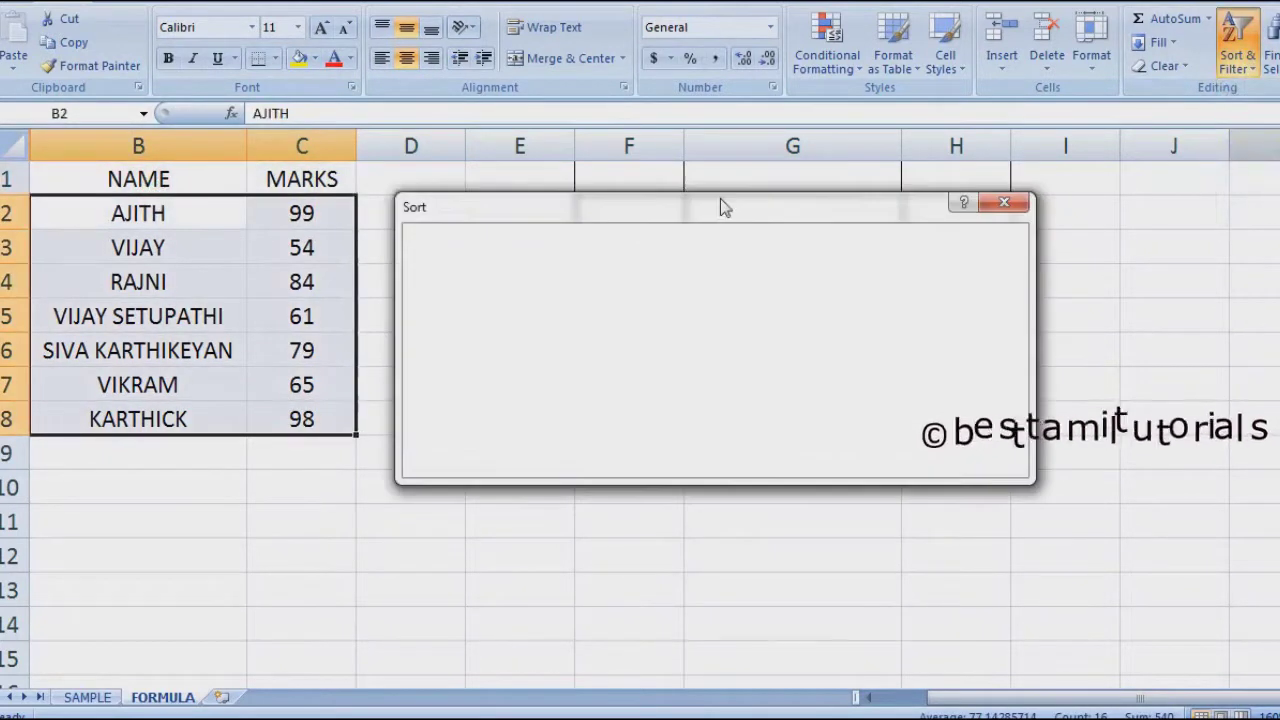
pyautogui.click(560, 298)
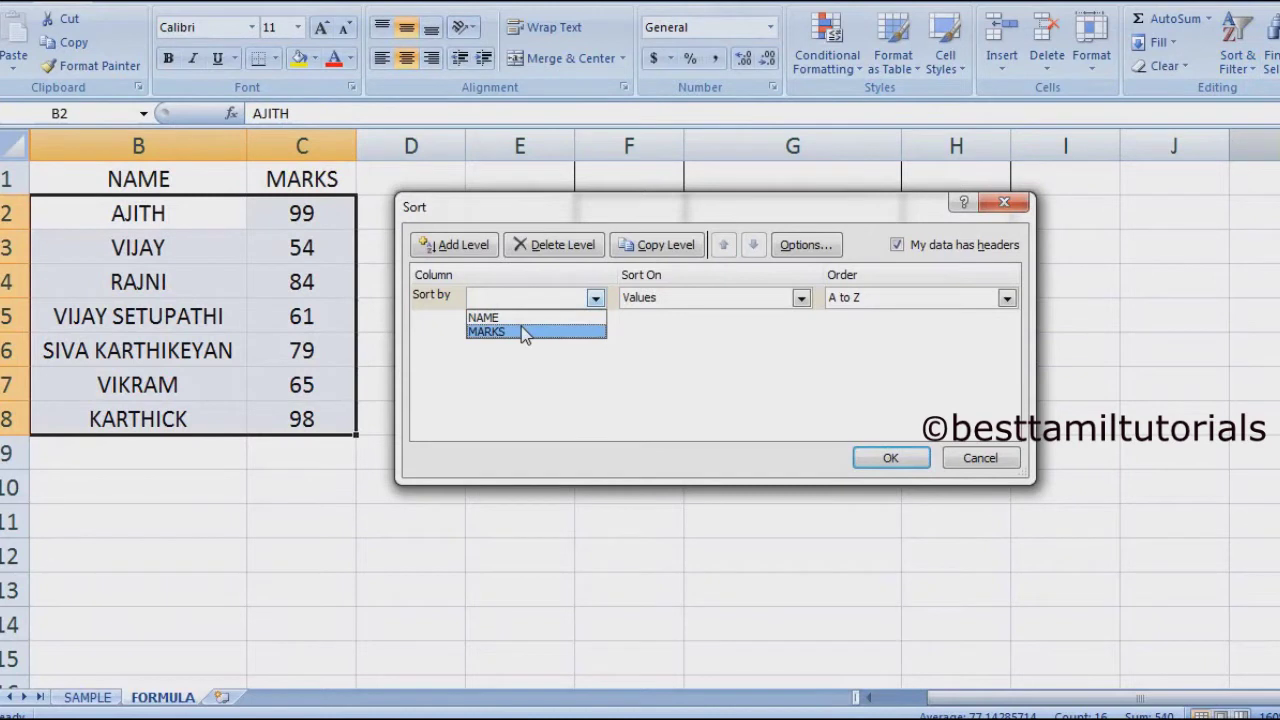
pyautogui.click(521, 330)
pyautogui.click(959, 304)
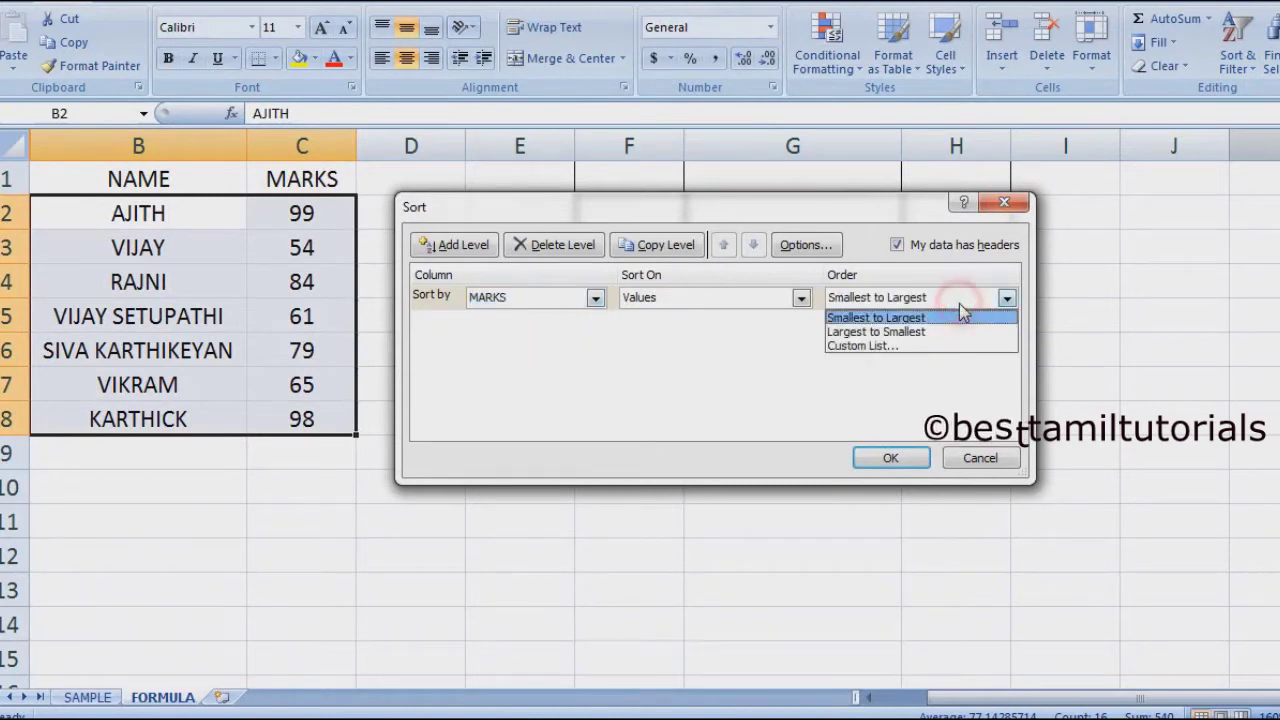
pyautogui.click(960, 316)
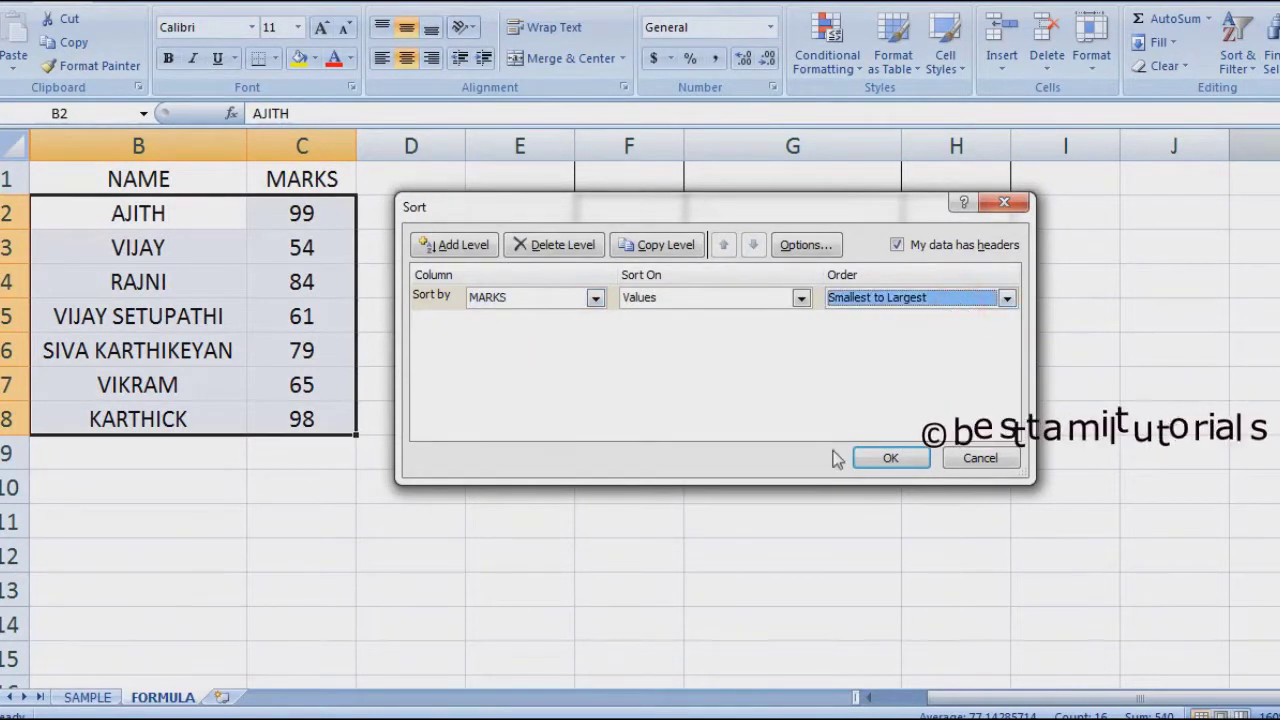
pyautogui.click(886, 458)
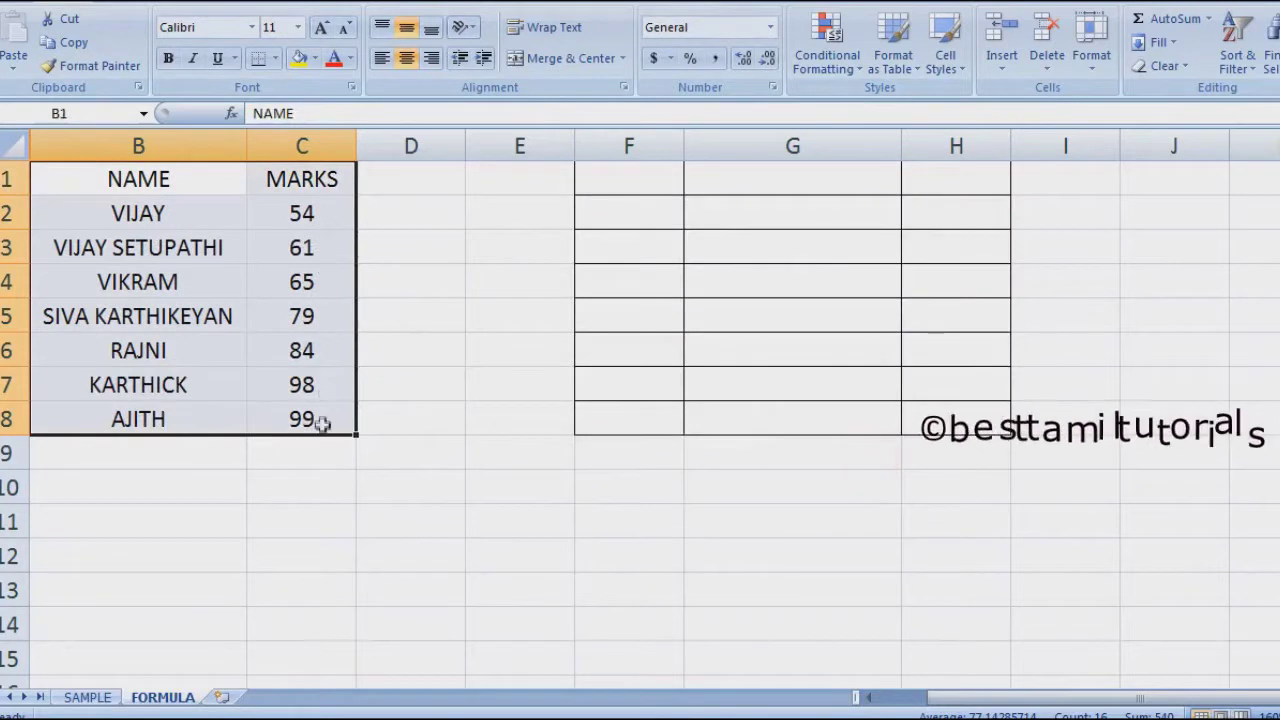
pyautogui.click(310, 289)
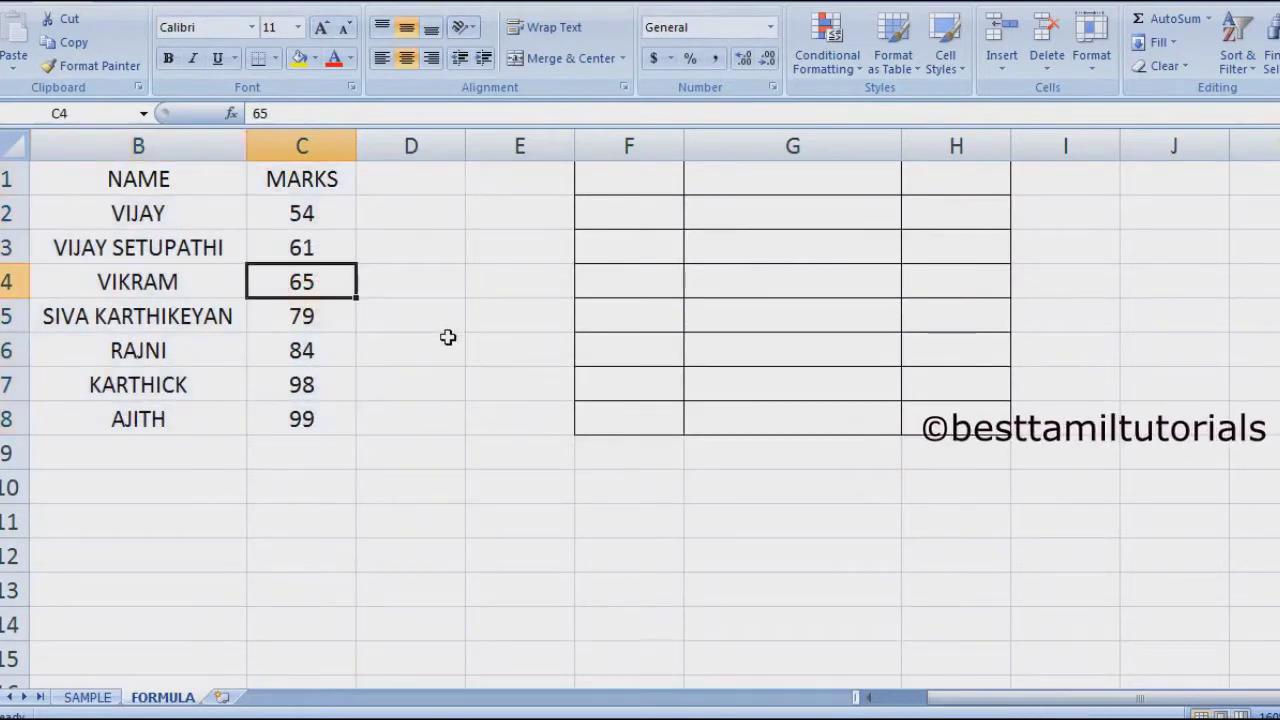
# Step: Change VIKRAM's mark to 78 and re-sort B1:C8 ascending by MARKS
pyautogui.write('78')
pyautogui.press('Return')
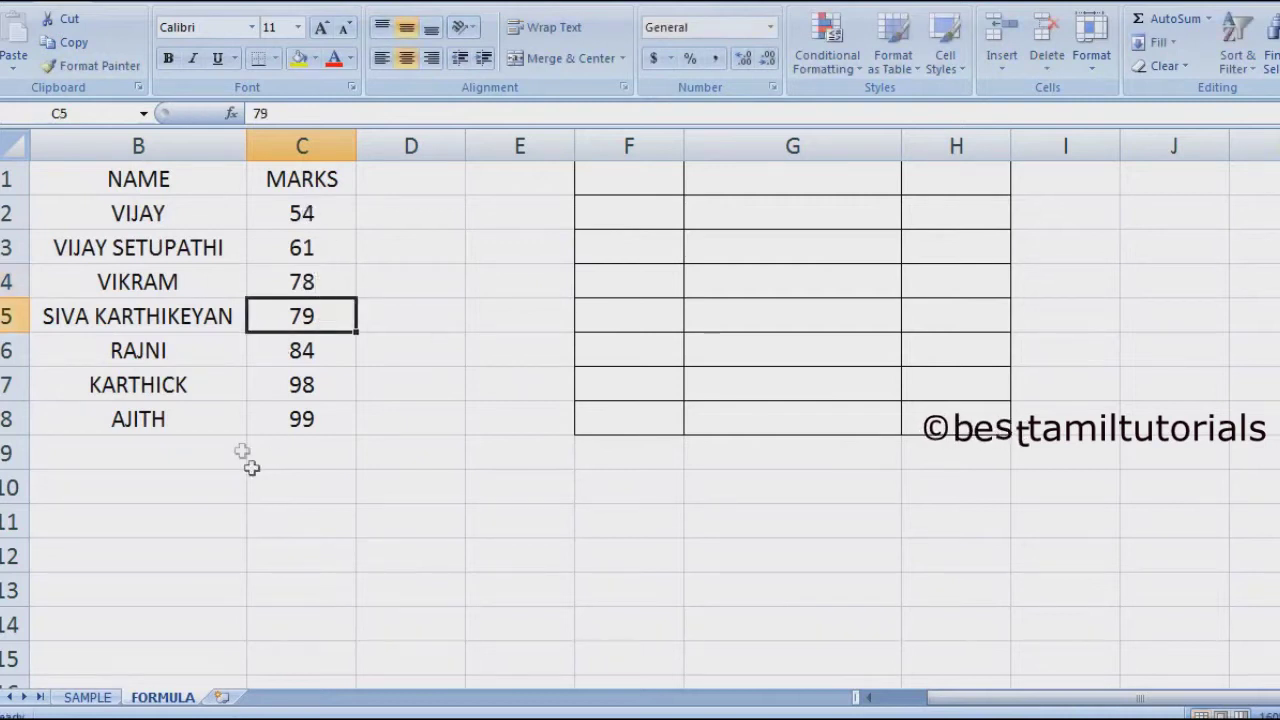
pyautogui.moveTo(171, 178); pyautogui.dragTo(288, 410)
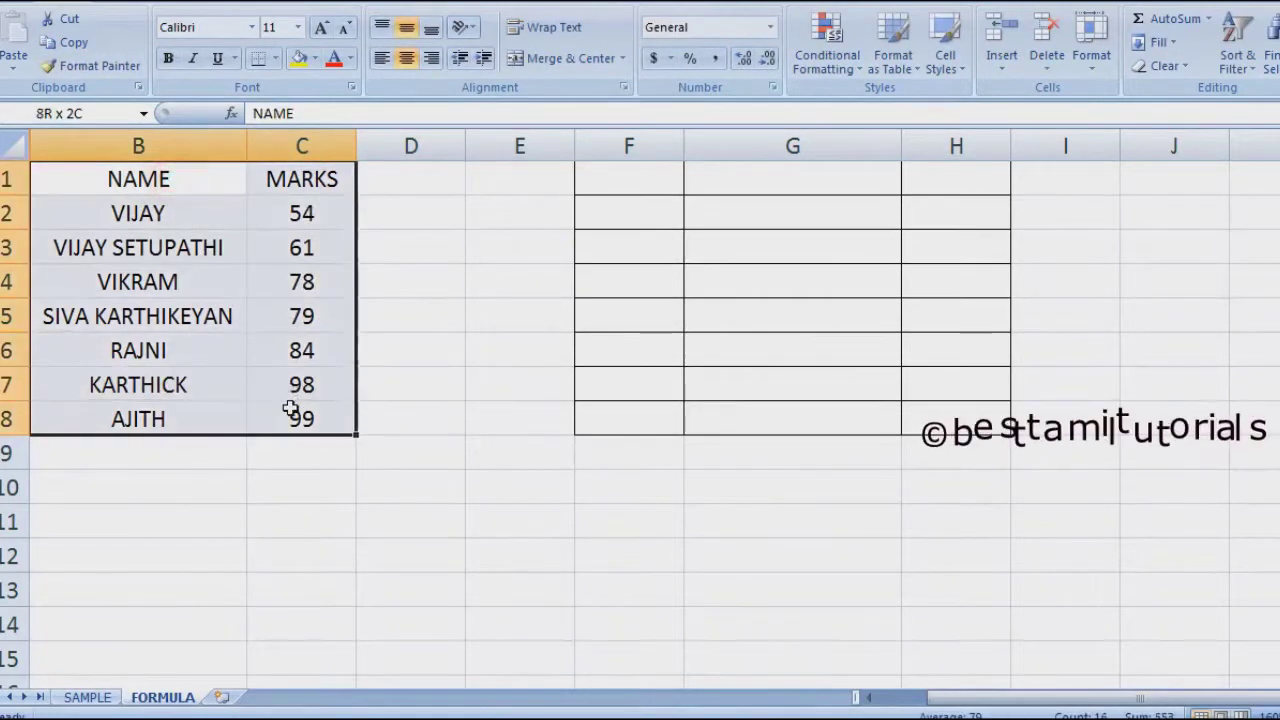
pyautogui.click(1245, 75)
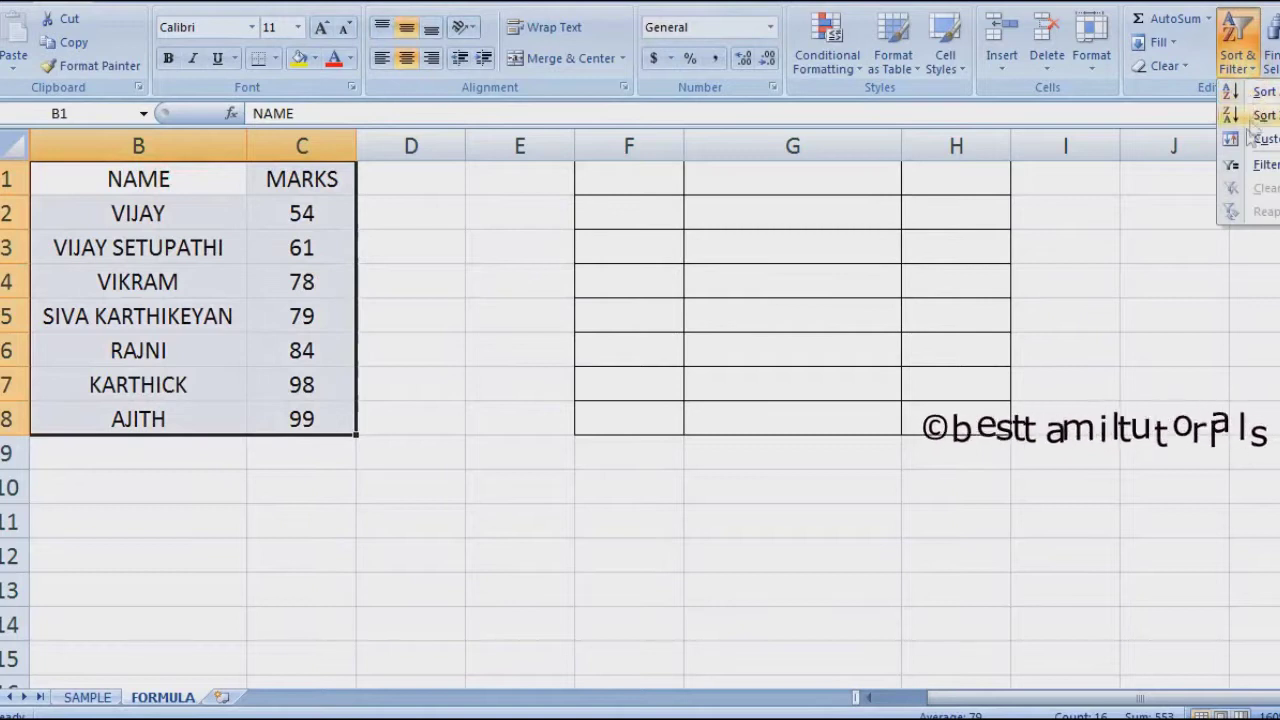
pyautogui.click(1258, 140)
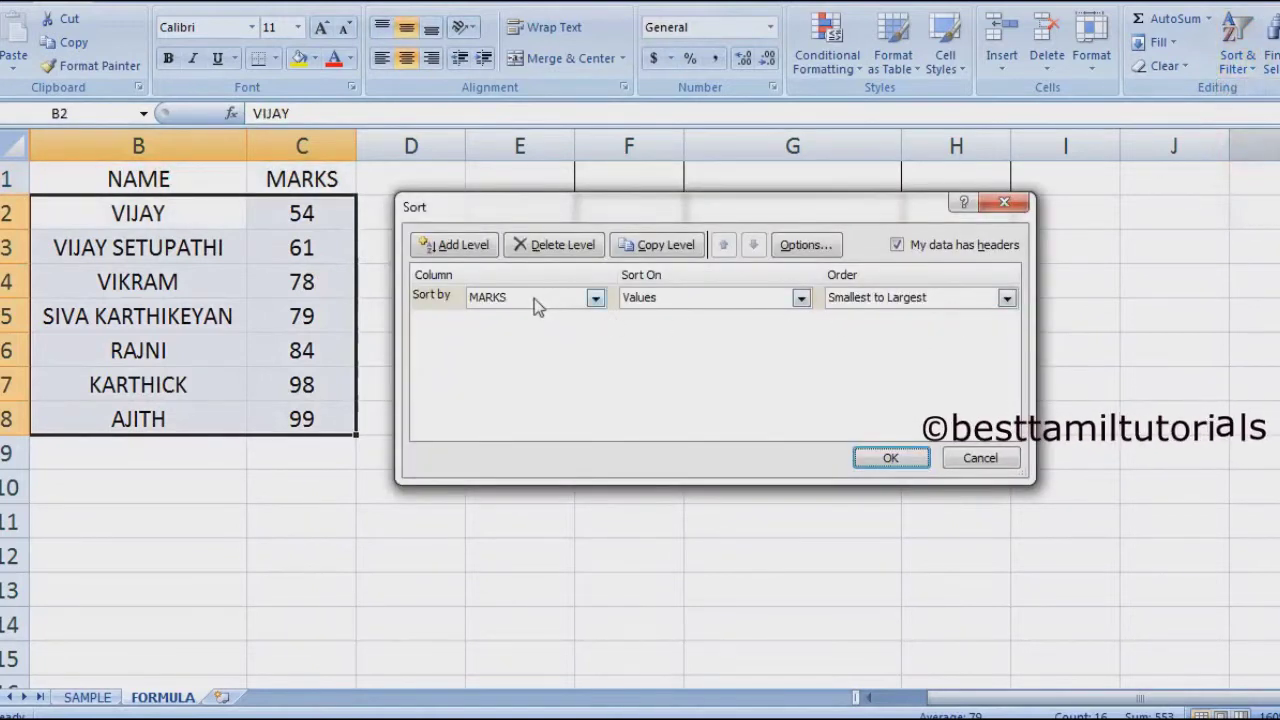
pyautogui.click(890, 457)
pyautogui.click(420, 316)
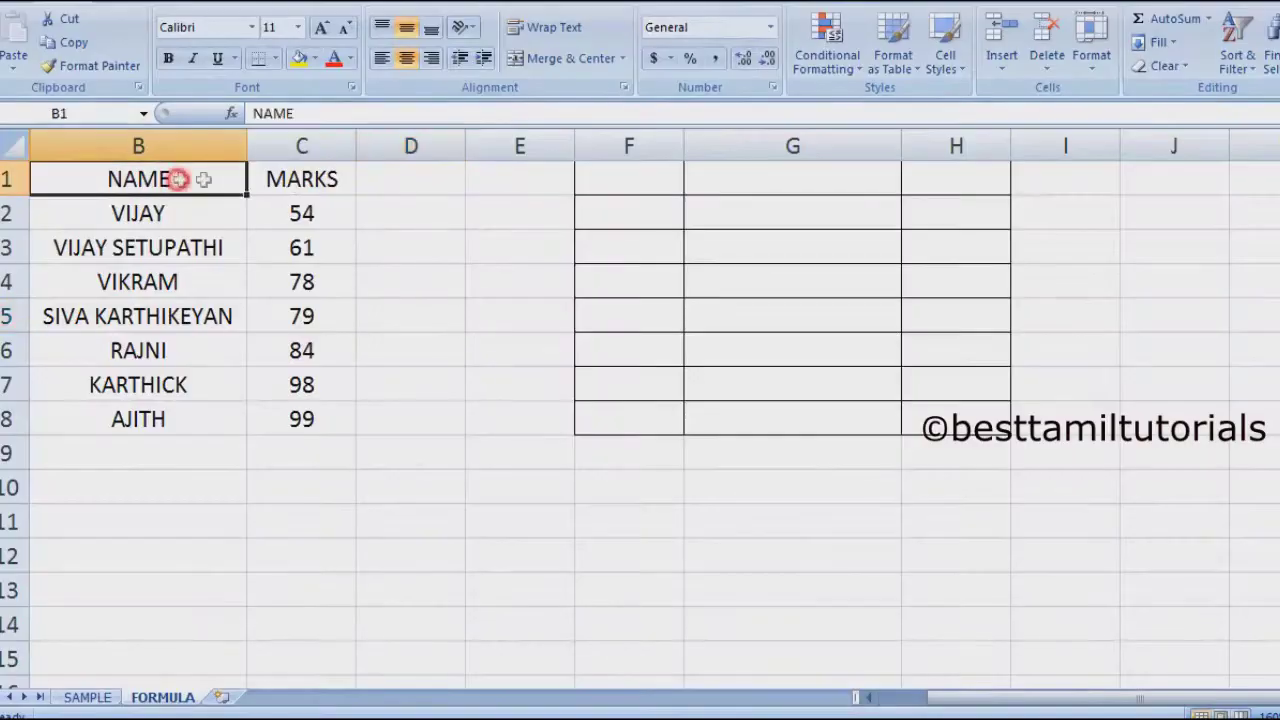
pyautogui.click(308, 177)
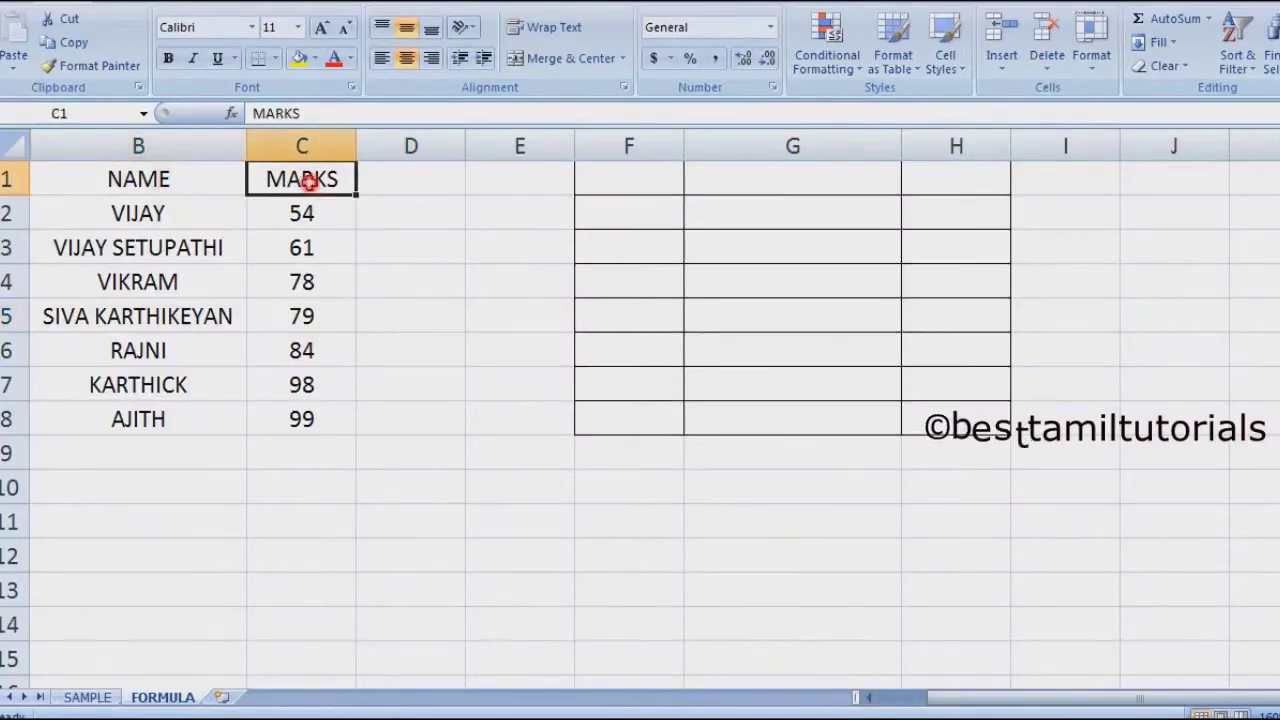
# Step: Insert an empty column B before NAME, moving names and marks to C and D
pyautogui.moveTo(126, 206); pyautogui.dragTo(172, 400)
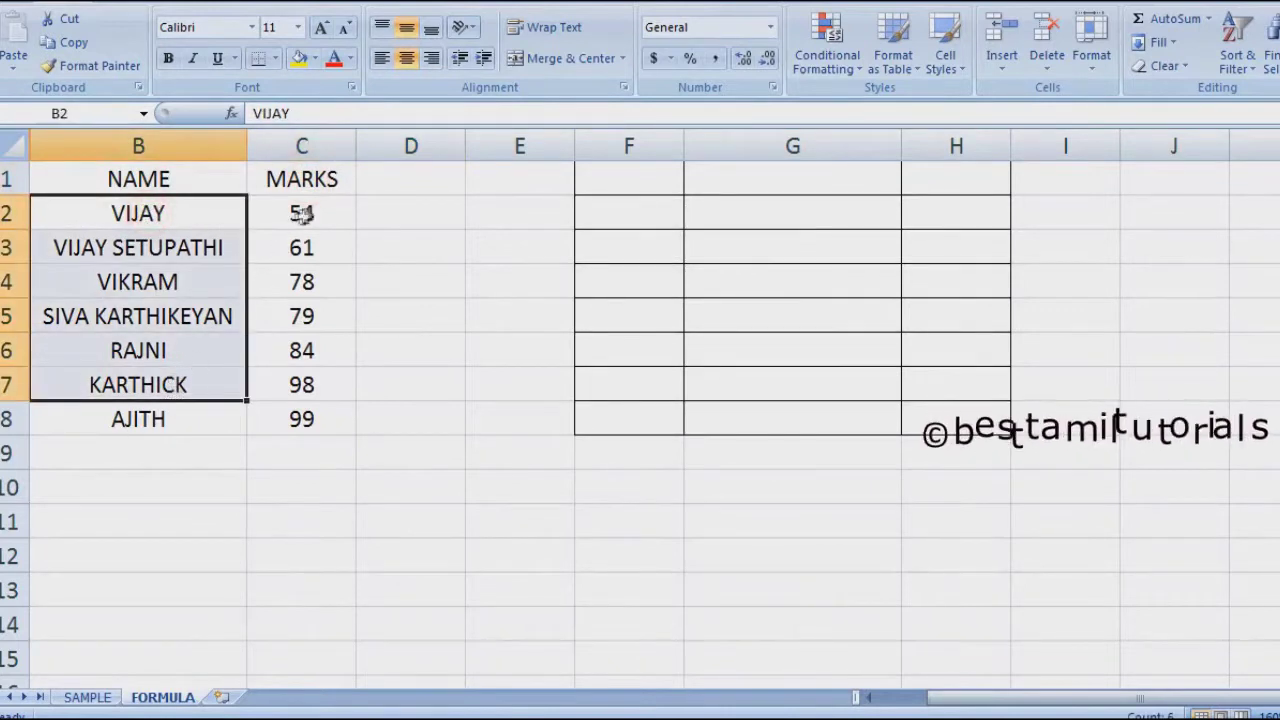
pyautogui.moveTo(300, 214); pyautogui.dragTo(320, 422)
pyautogui.click(188, 380)
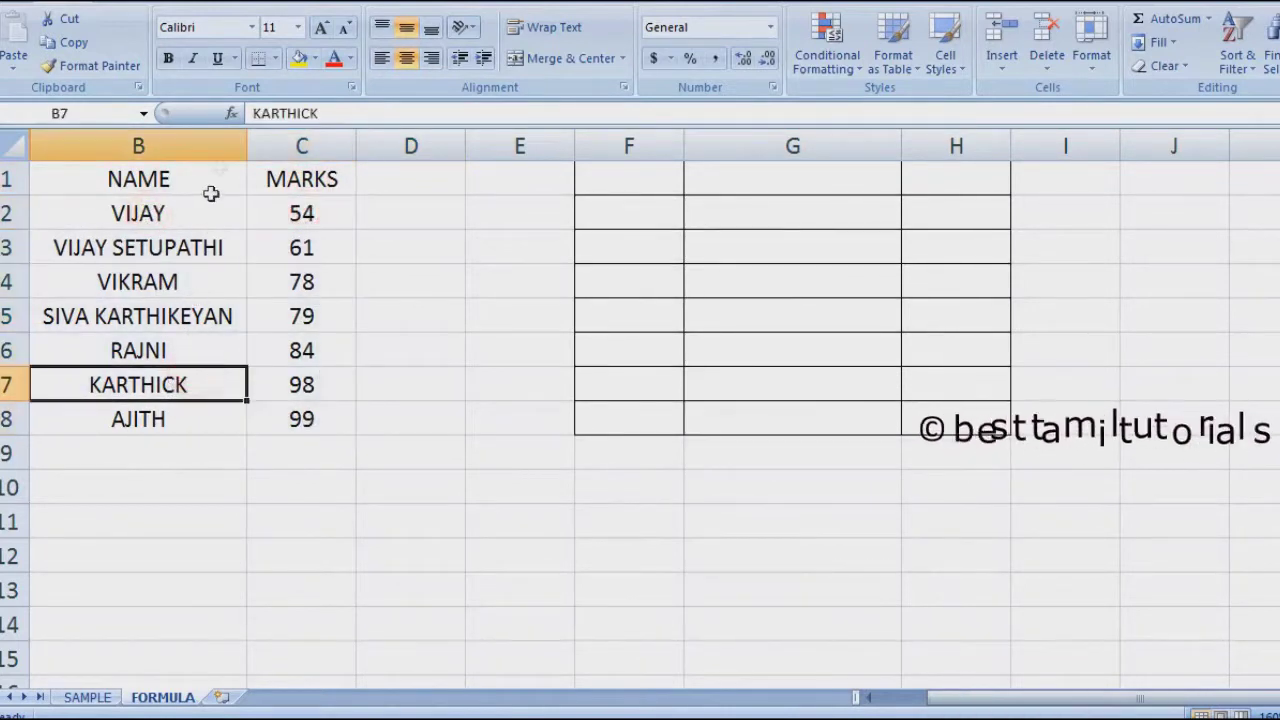
pyautogui.click(163, 146)
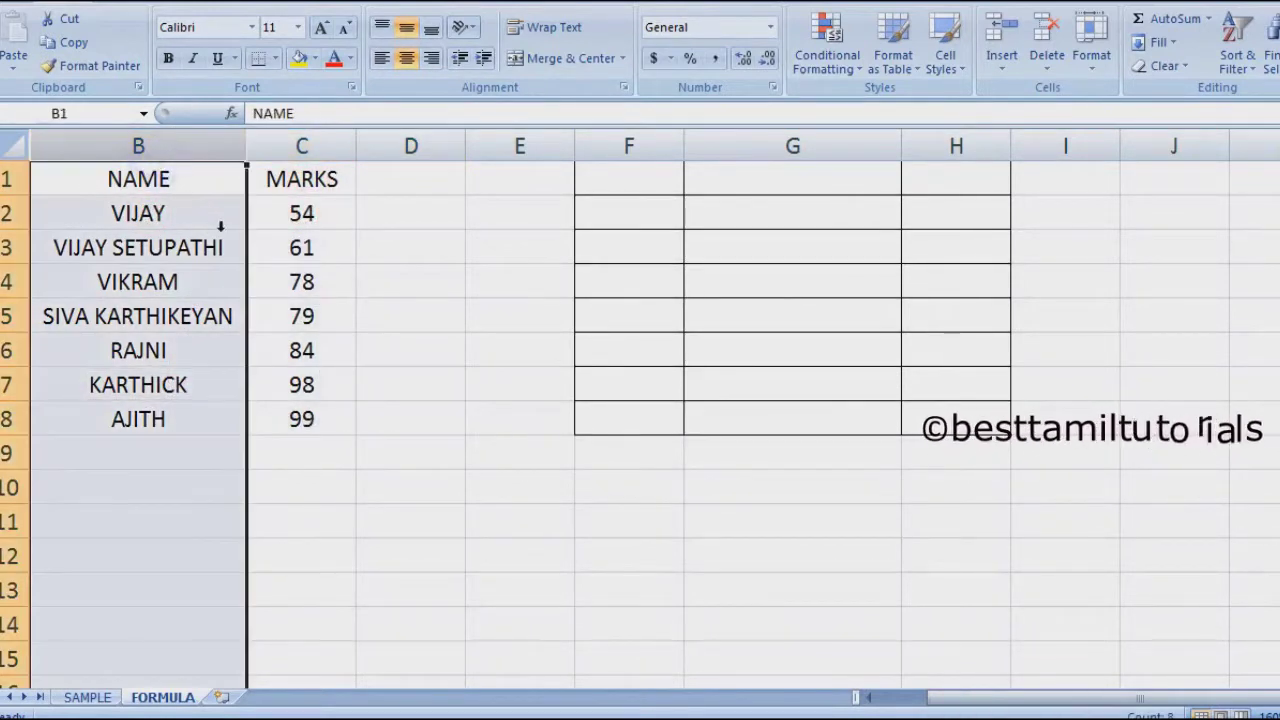
pyautogui.rightClick(160, 146)
pyautogui.click(224, 252)
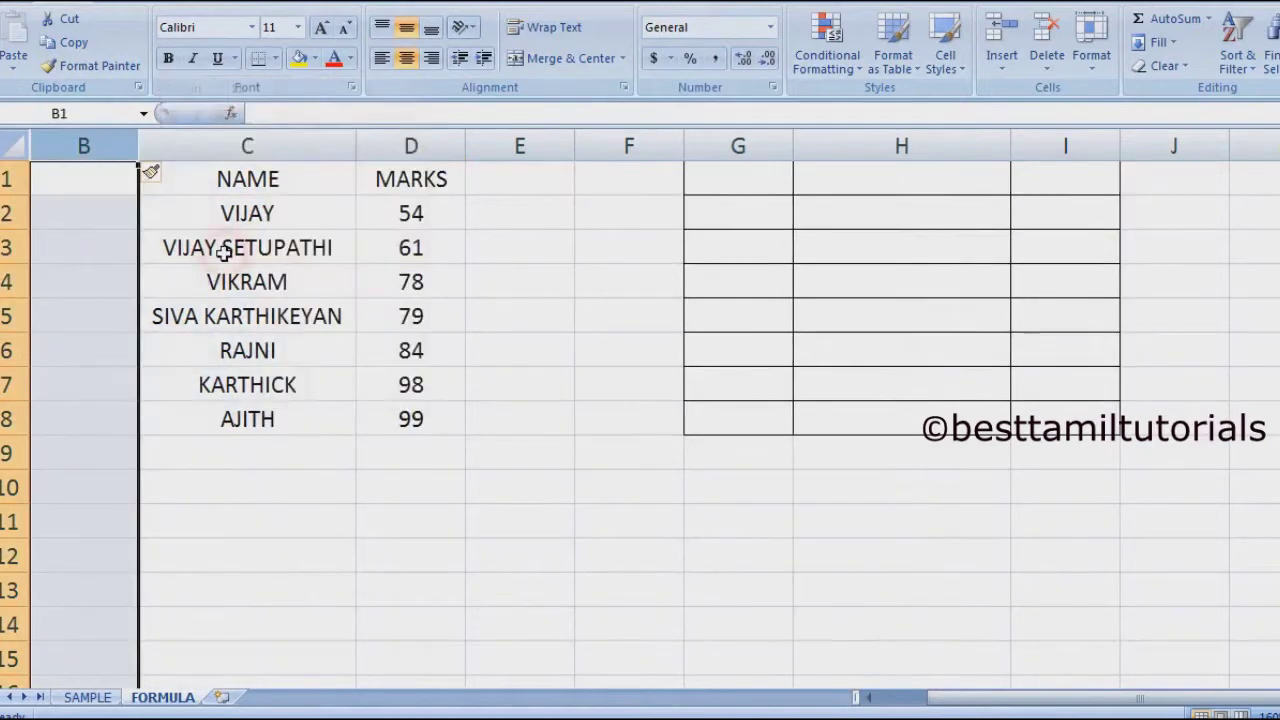
pyautogui.click(100, 214)
pyautogui.click(80, 180)
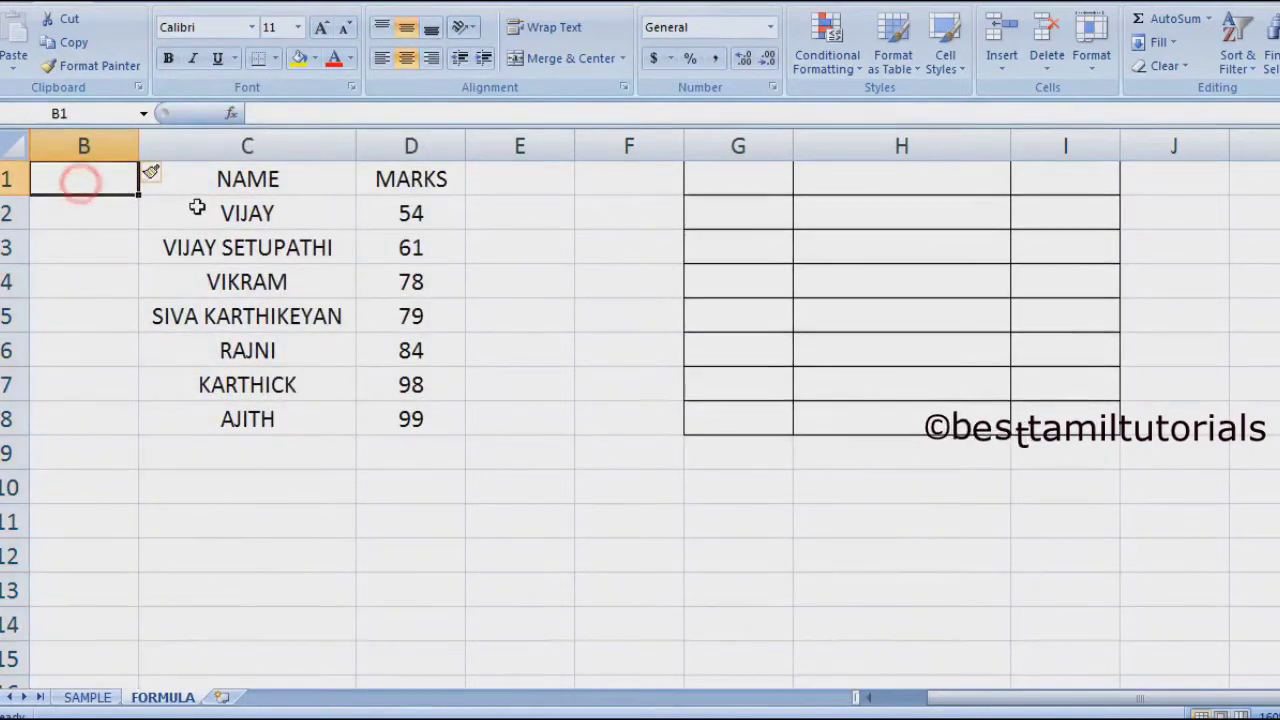
# Step: Head column B as RANK and enter =RANK(D2,$D$2:$D$8,0) in B2
pyautogui.write('RANK')
pyautogui.press('Return')
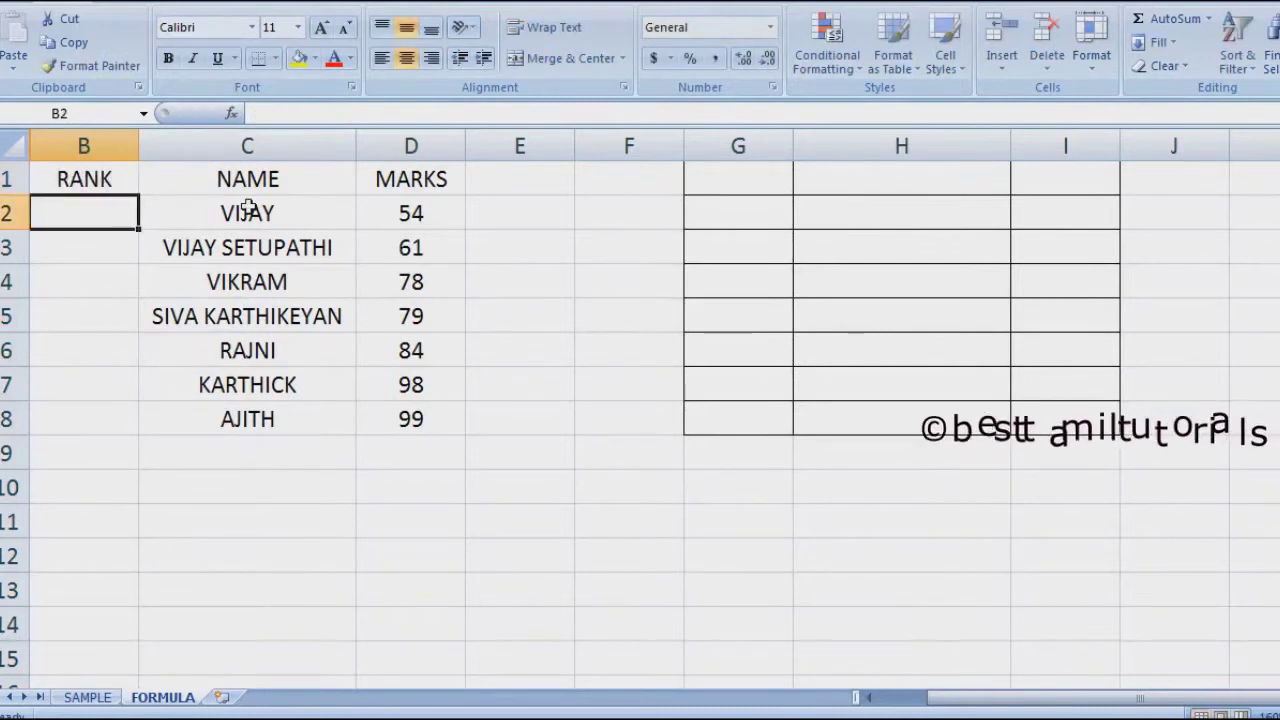
pyautogui.write('=')
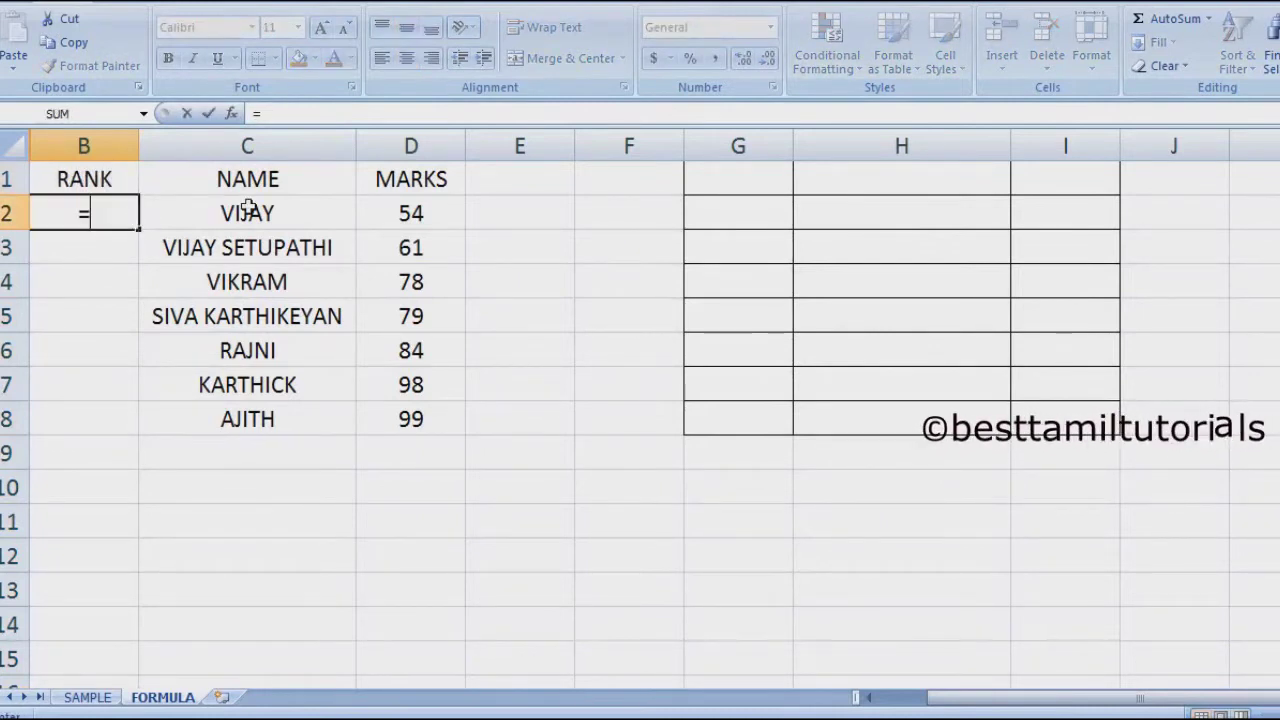
pyautogui.write('RANK')
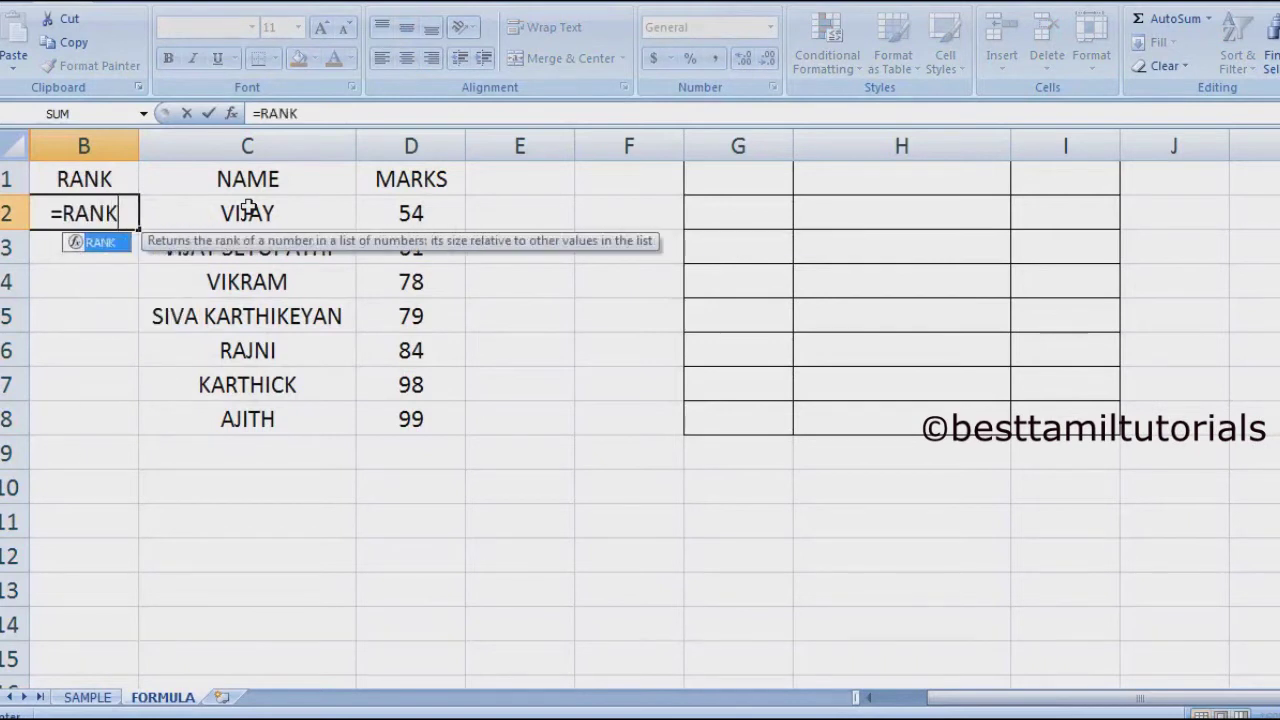
pyautogui.write('(')
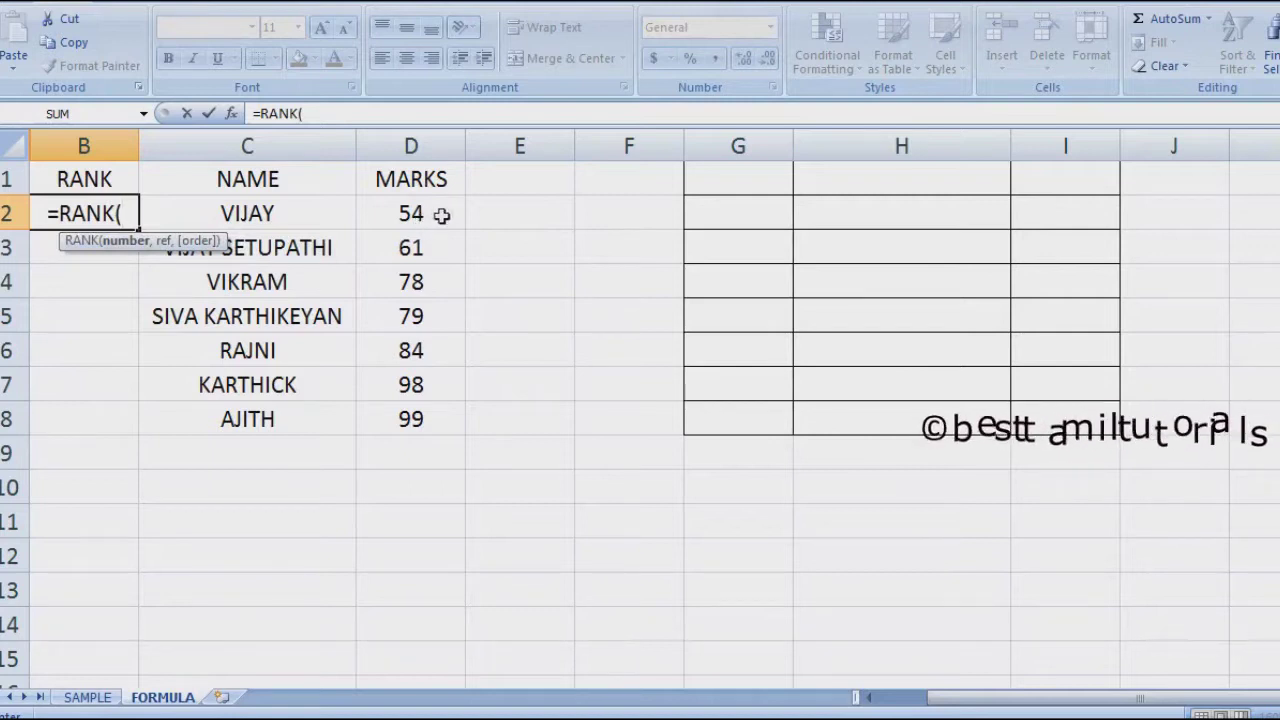
pyautogui.click(436, 214)
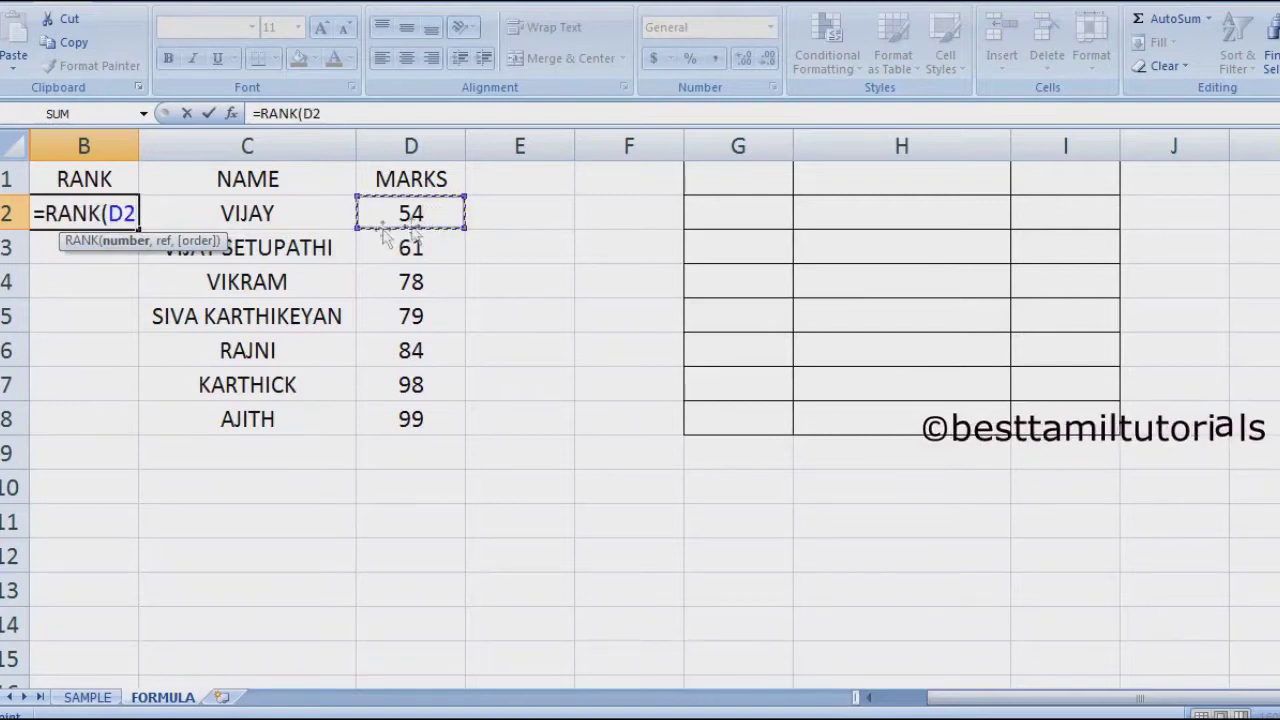
pyautogui.write(',')
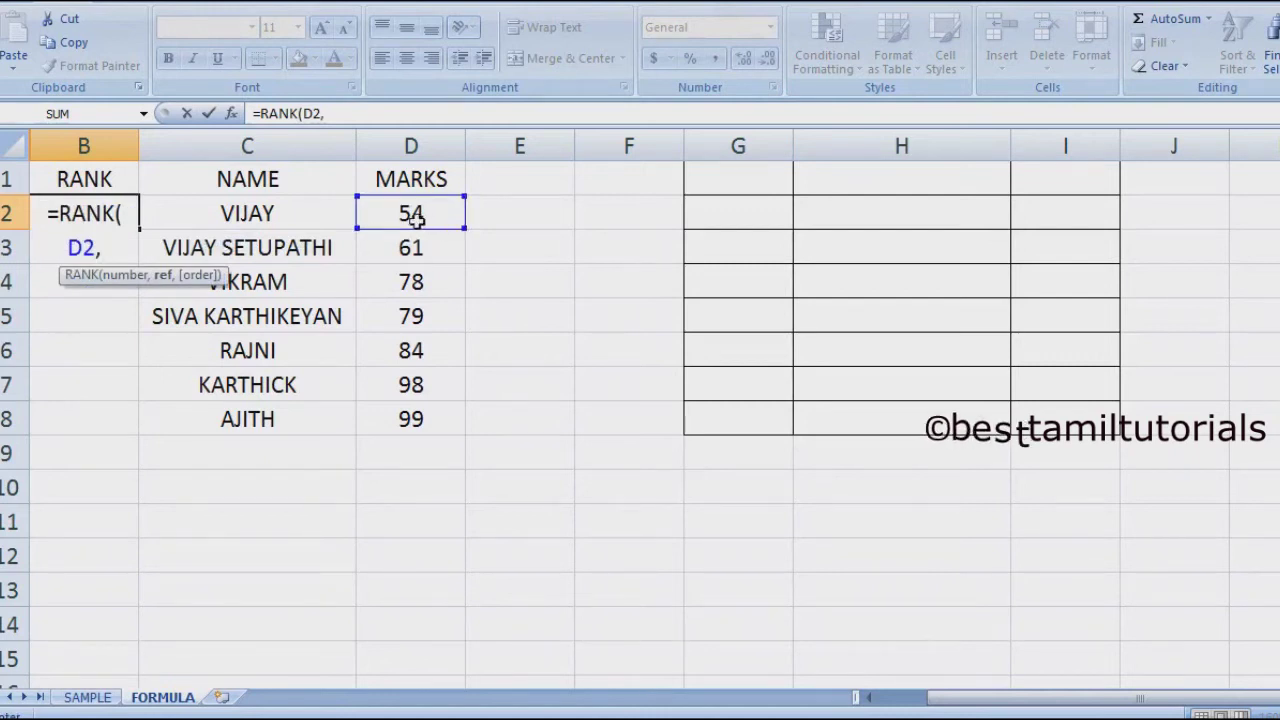
pyautogui.moveTo(415, 212); pyautogui.dragTo(413, 419)
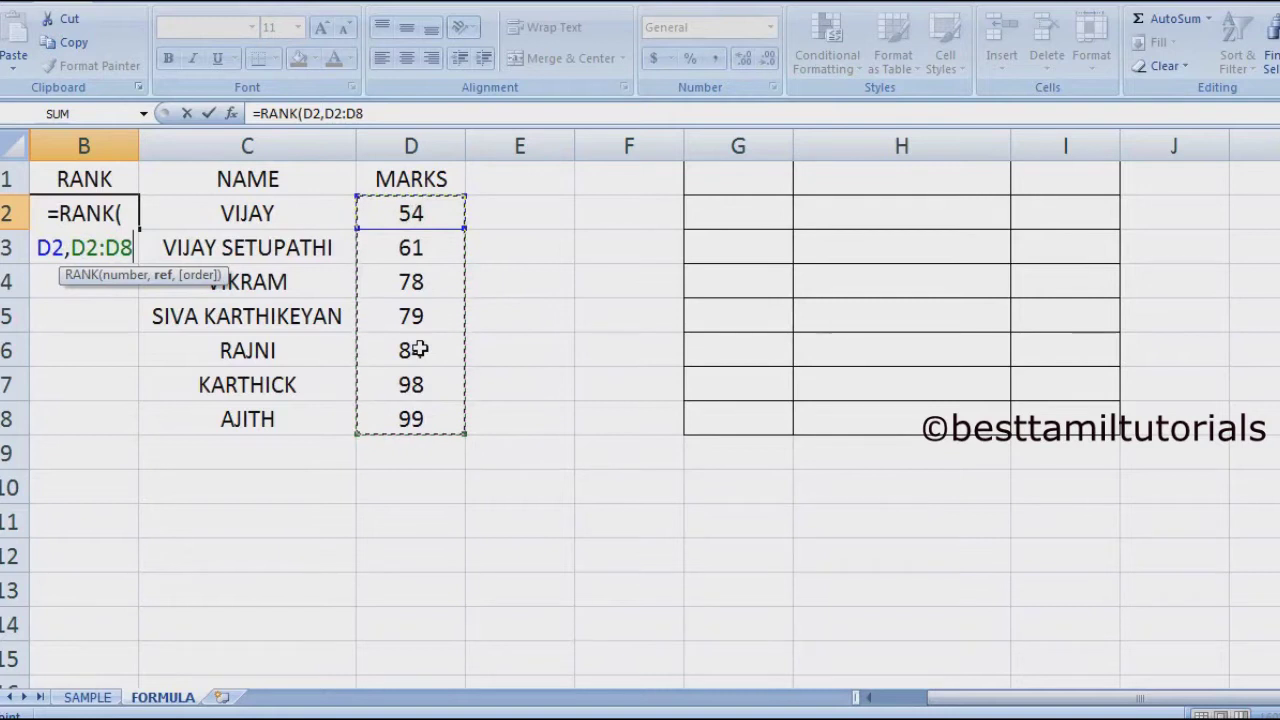
pyautogui.press('F4')
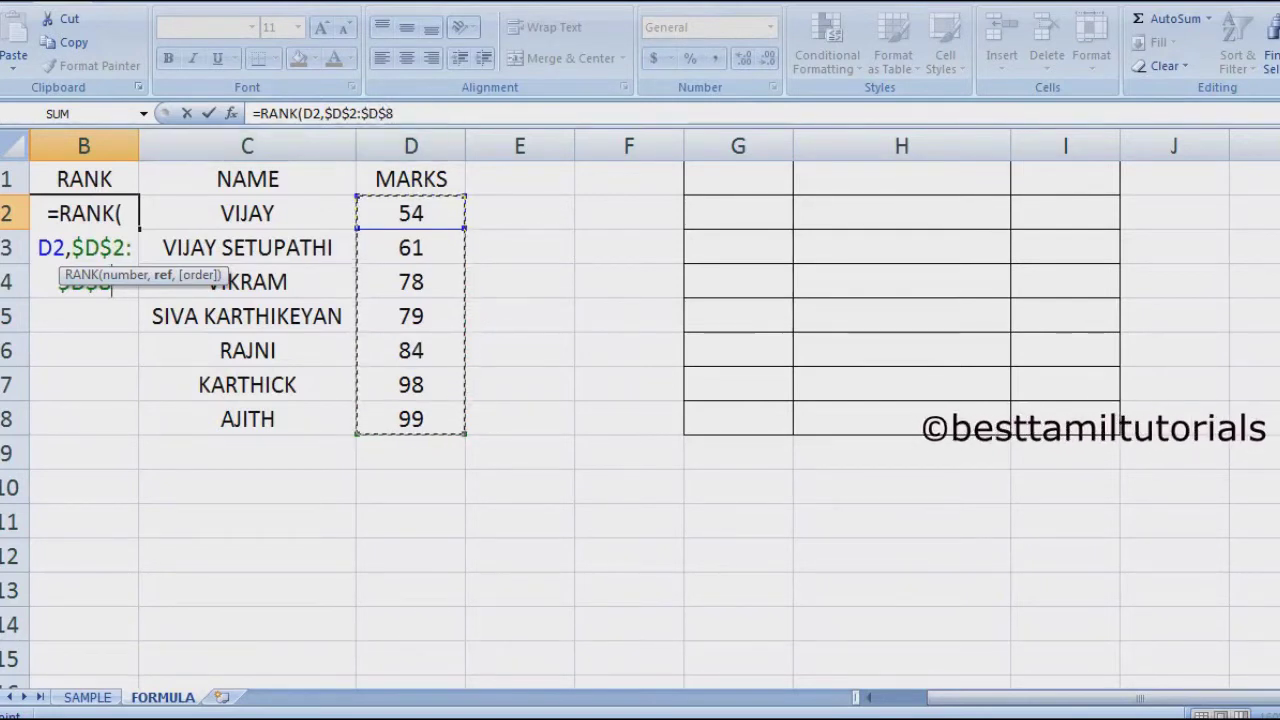
pyautogui.write(',')
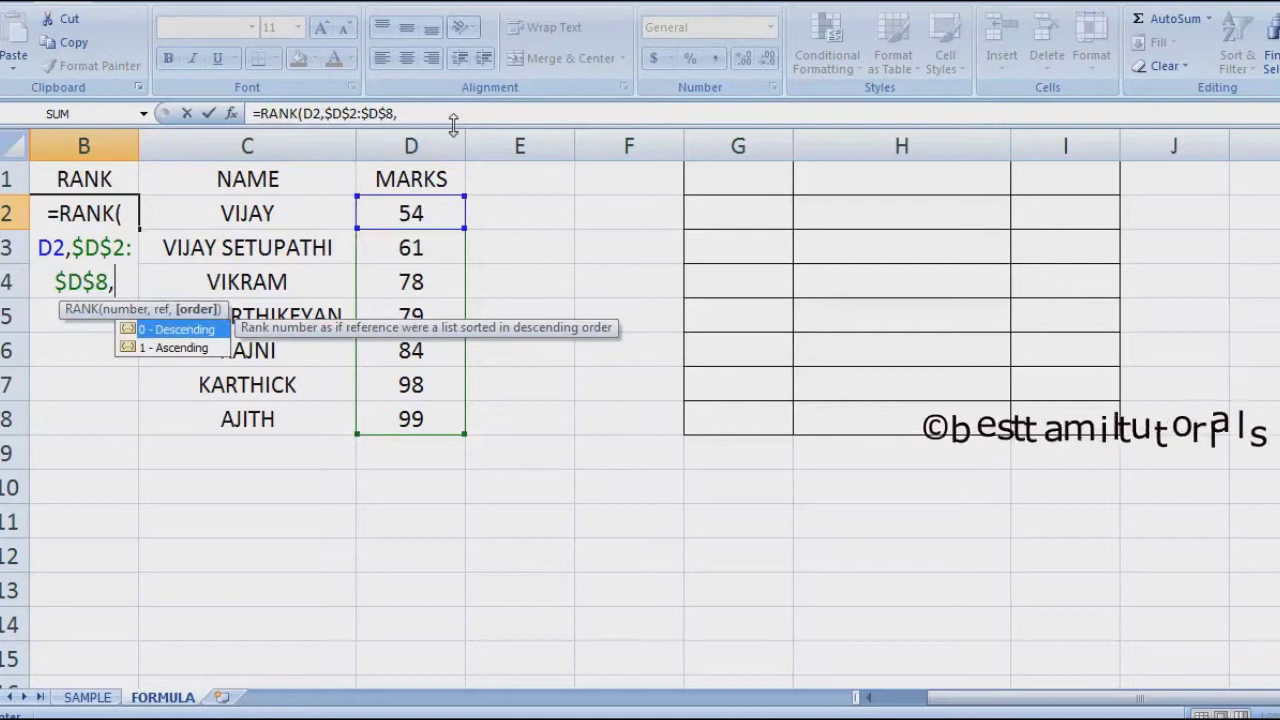
pyautogui.write('0')
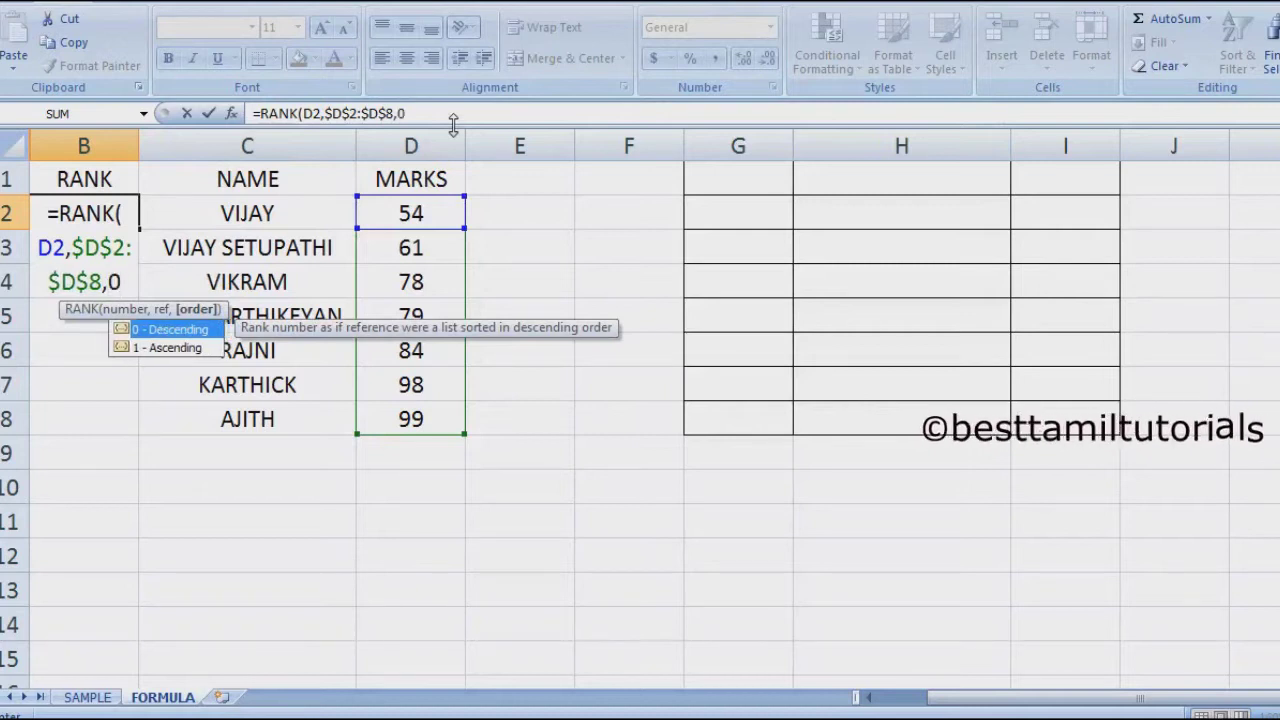
pyautogui.write(')')
pyautogui.press('Return')
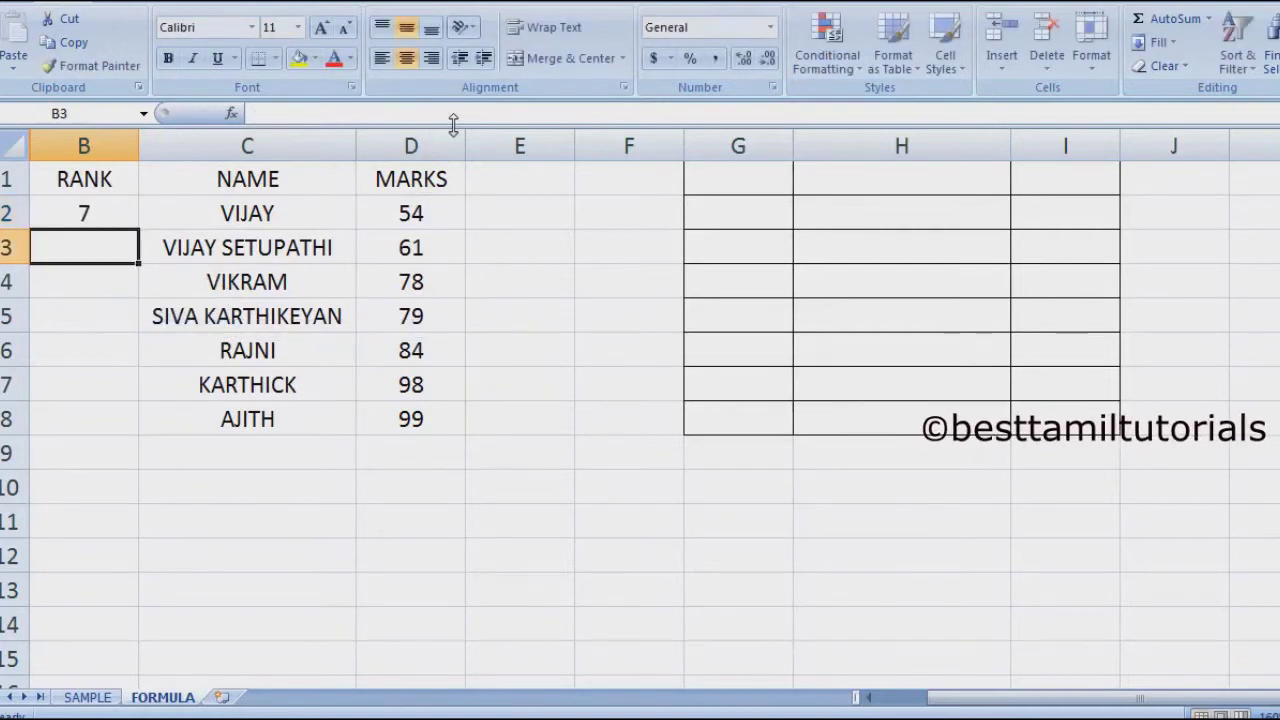
pyautogui.click(117, 218)
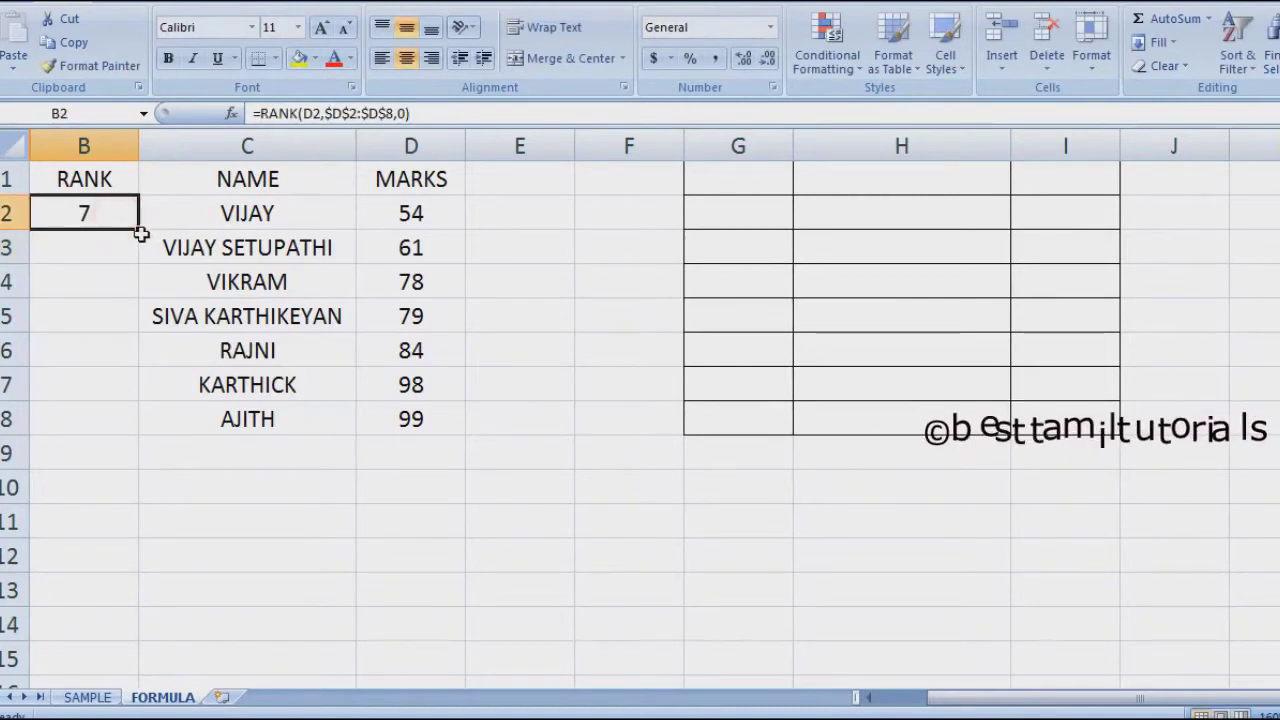
# Step: Fill the RANK formula from B2 down to B8 and check the copied formulas
pyautogui.moveTo(139, 233); pyautogui.dragTo(102, 432)
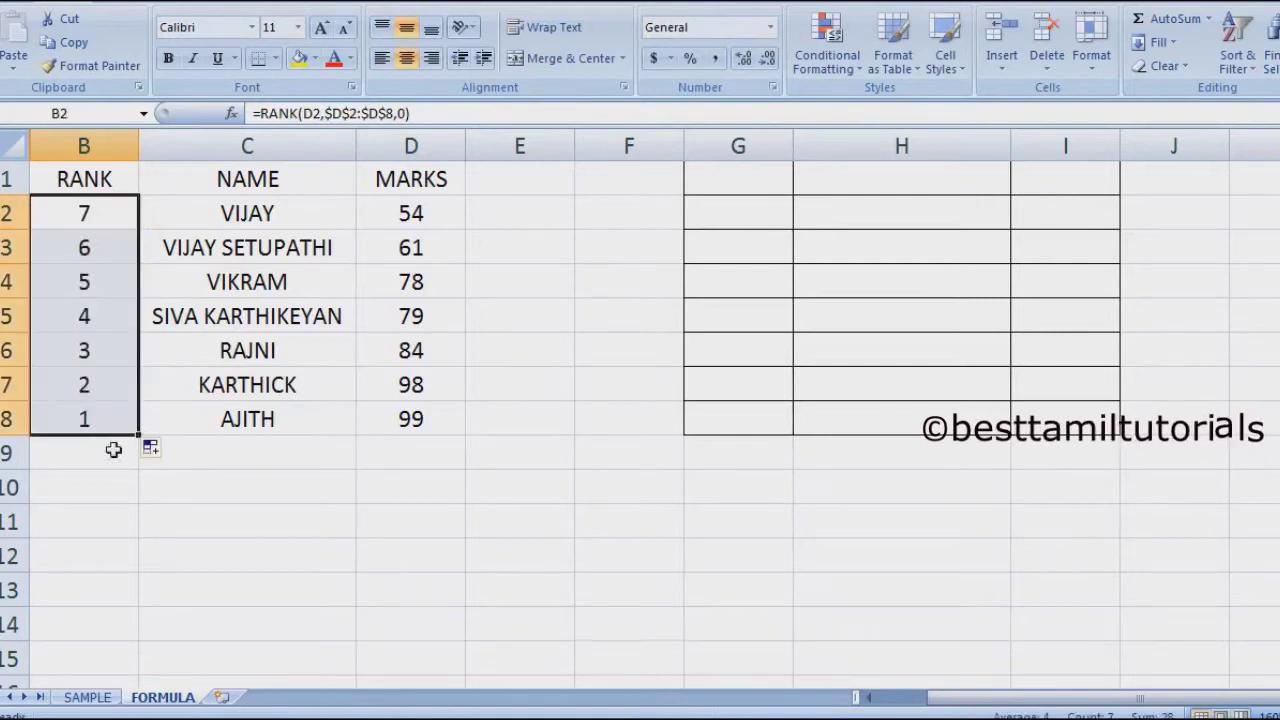
pyautogui.click(92, 482)
pyautogui.click(117, 384)
pyautogui.click(118, 350)
pyautogui.click(118, 316)
pyautogui.click(118, 282)
pyautogui.click(128, 245)
pyautogui.click(128, 210)
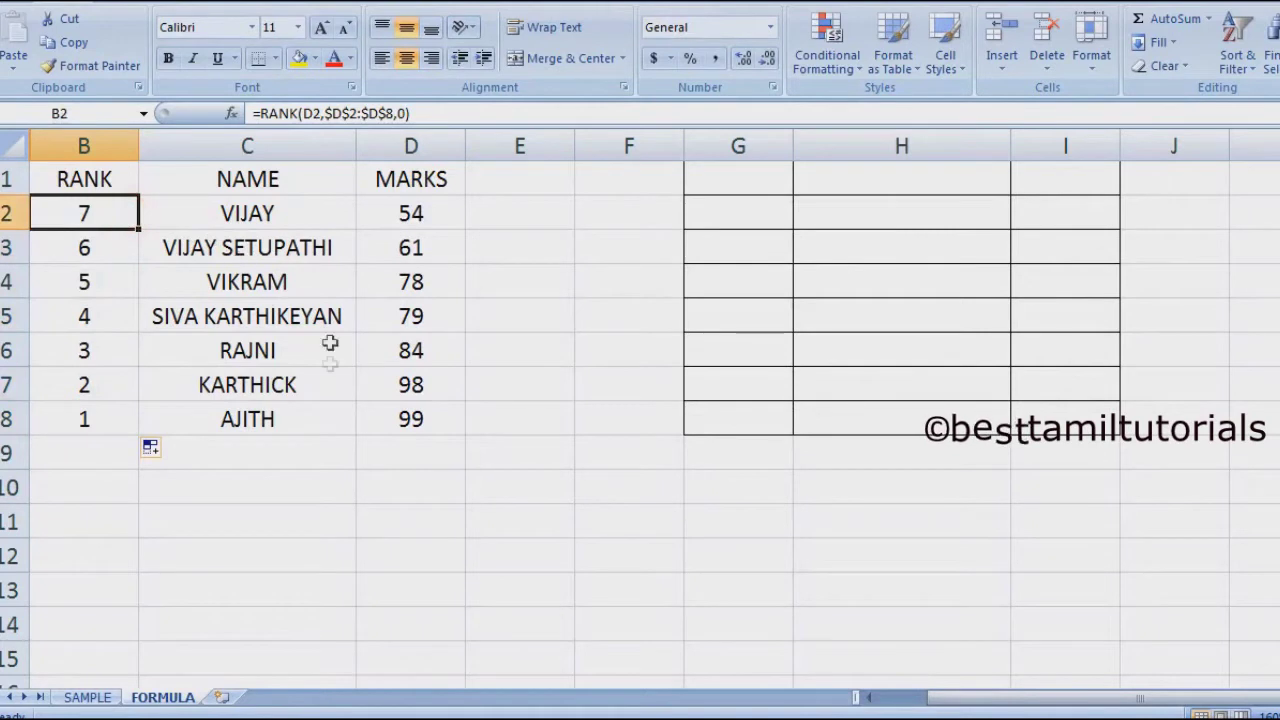
pyautogui.click(284, 394)
pyautogui.click(423, 349)
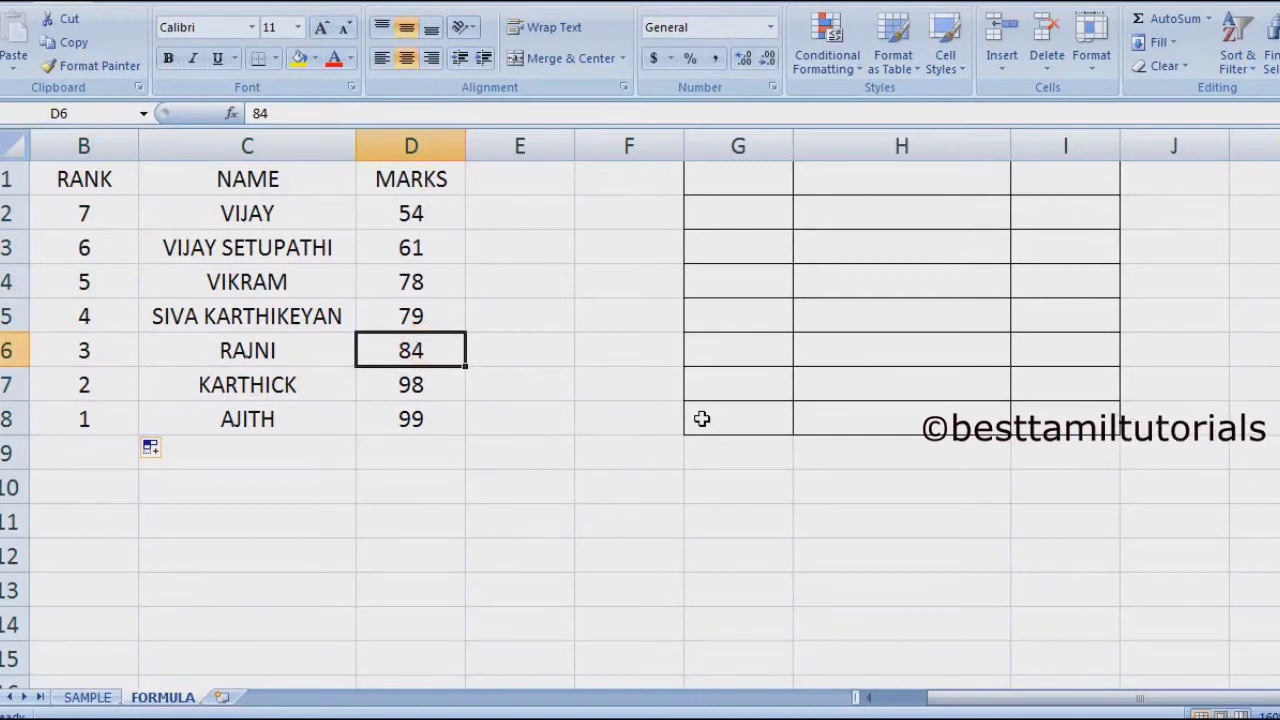
# Step: Change RAJNI's mark in D6 to 125 and check her recalculated rank
pyautogui.write('125')
pyautogui.press('Return')
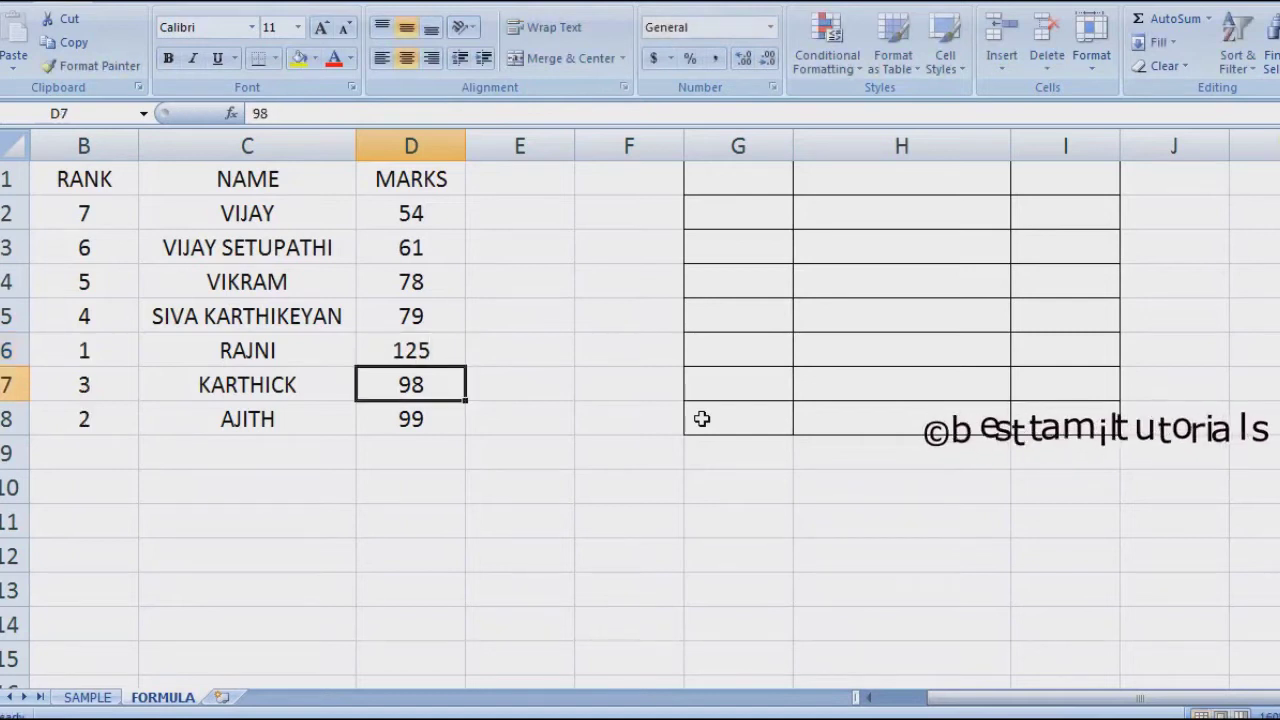
pyautogui.click(95, 352)
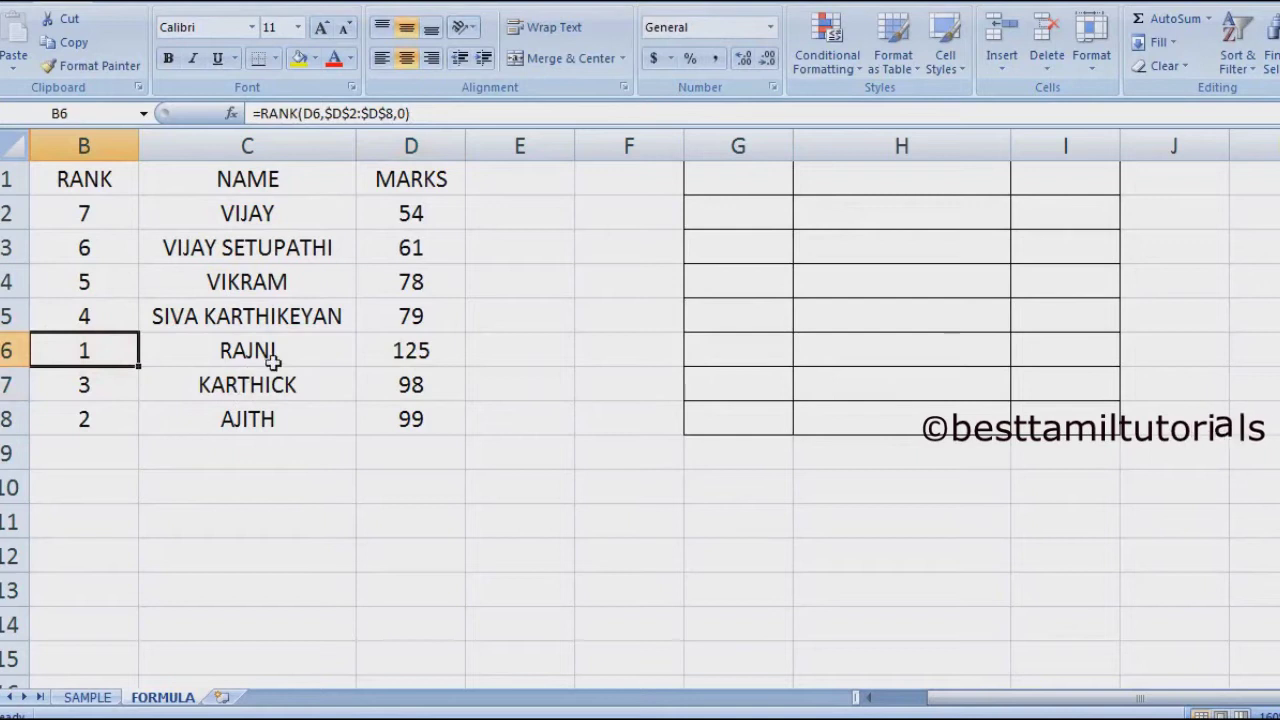
# Step: Type the headings RANK, NAME and MARKS into G1:I1
pyautogui.click(751, 188)
pyautogui.write('RANK')
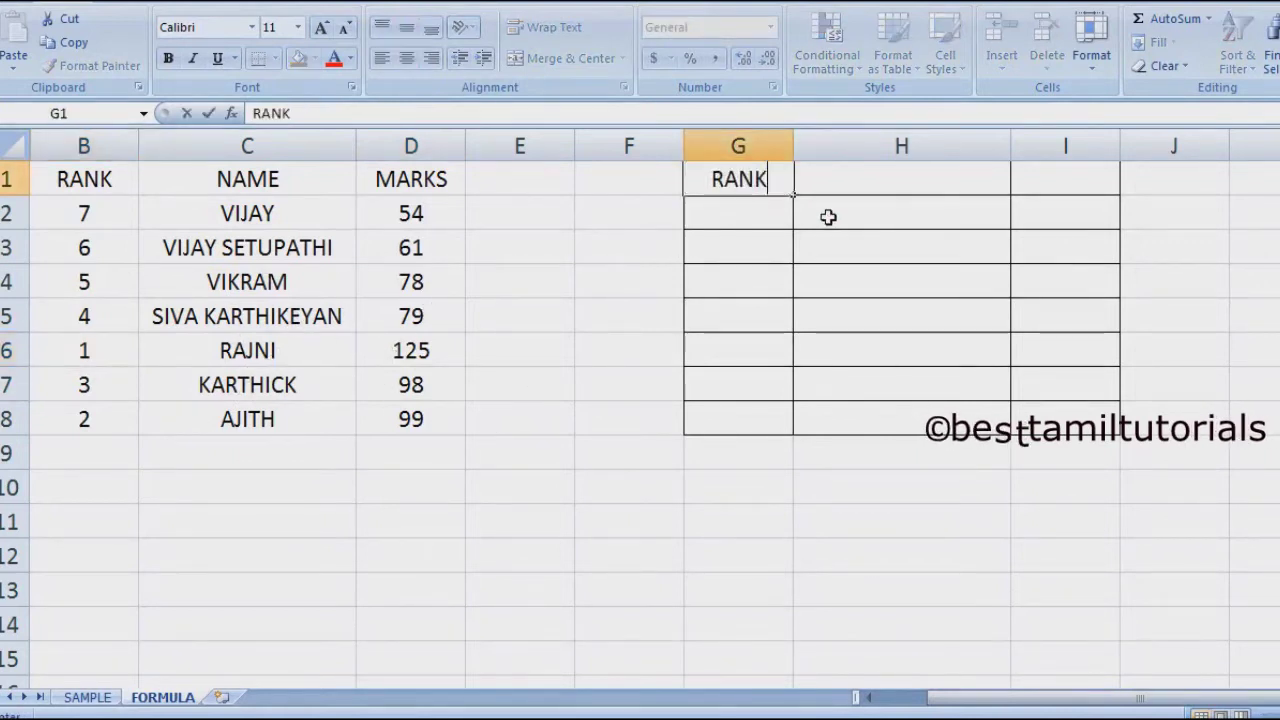
pyautogui.click(828, 217)
pyautogui.press('Up')
pyautogui.write('NAME')
pyautogui.press('Tab')
pyautogui.write('MARKS')
pyautogui.press('Return')
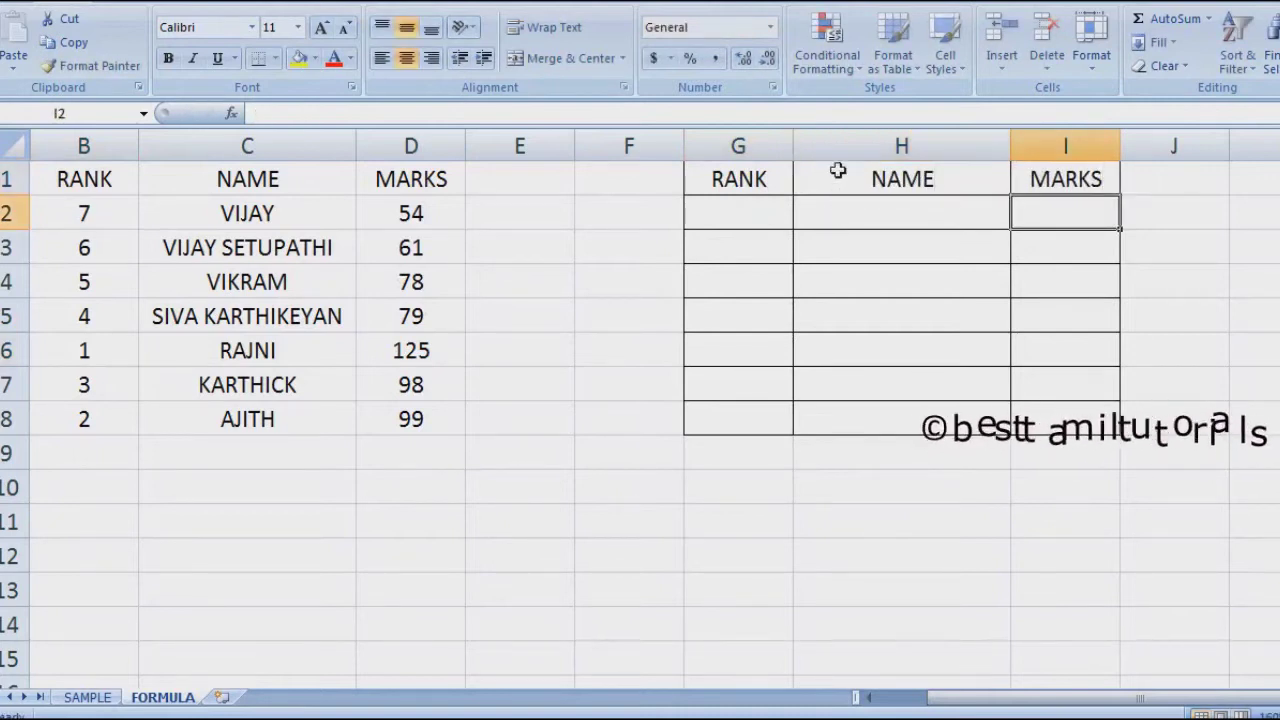
# Step: Number the ranks 1 through 7 down G2:G8 as a fill series
pyautogui.click(757, 201)
pyautogui.write('1')
pyautogui.press('Return')
pyautogui.write('2')
pyautogui.press('Return')
pyautogui.moveTo(768, 201); pyautogui.dragTo(786, 425)
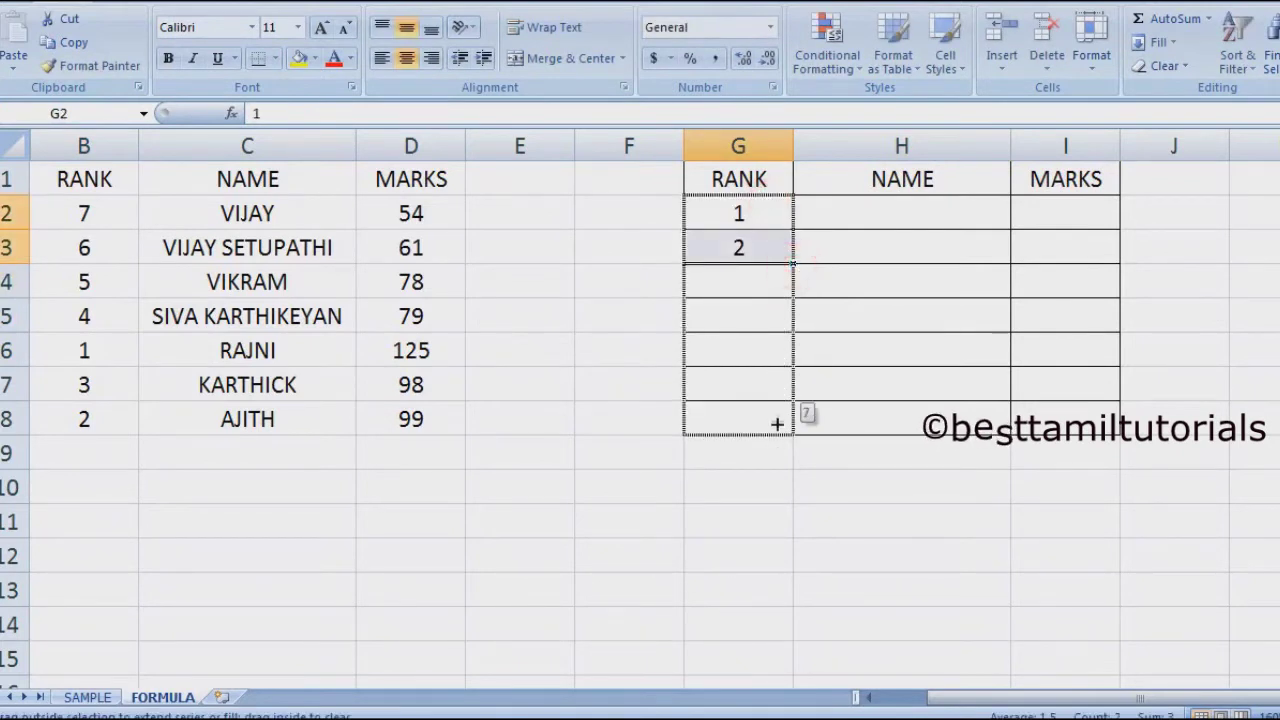
pyautogui.click(909, 351)
pyautogui.click(931, 208)
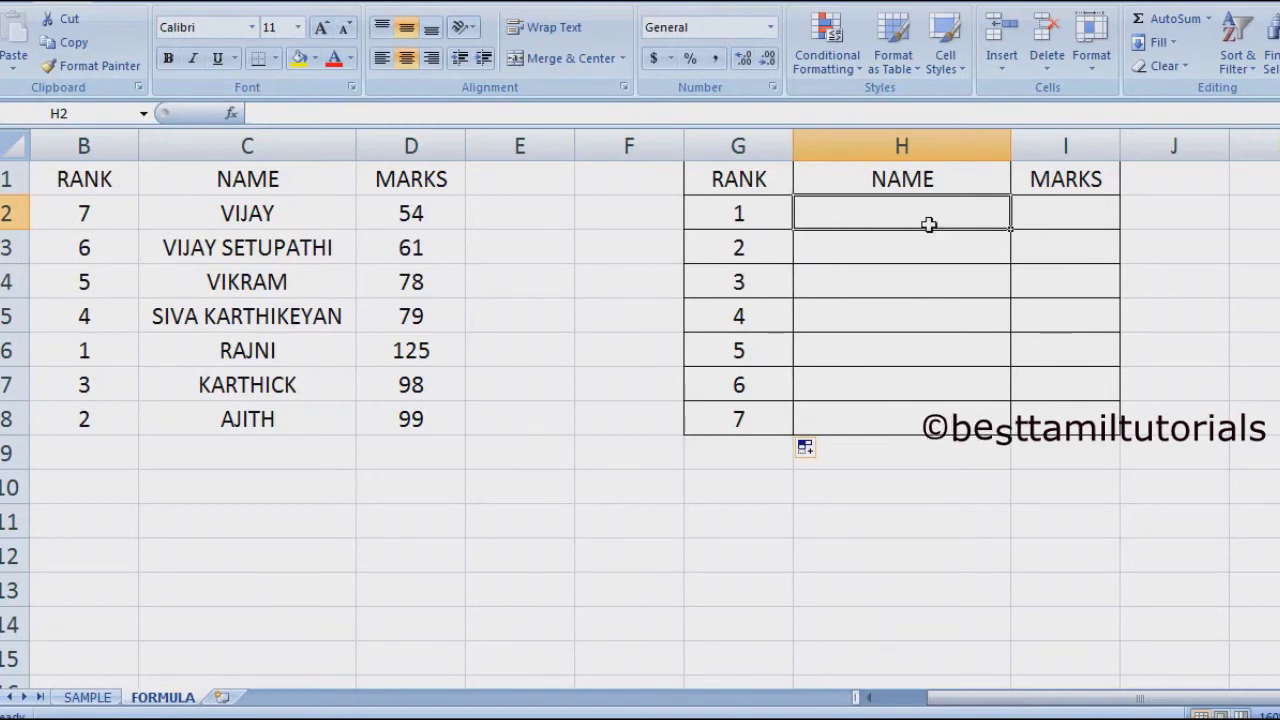
# Step: Enter =VLOOKUP(G2,$B$2:$D$8,2,0) in H2 to fetch the rank-1 name
pyautogui.write('=')
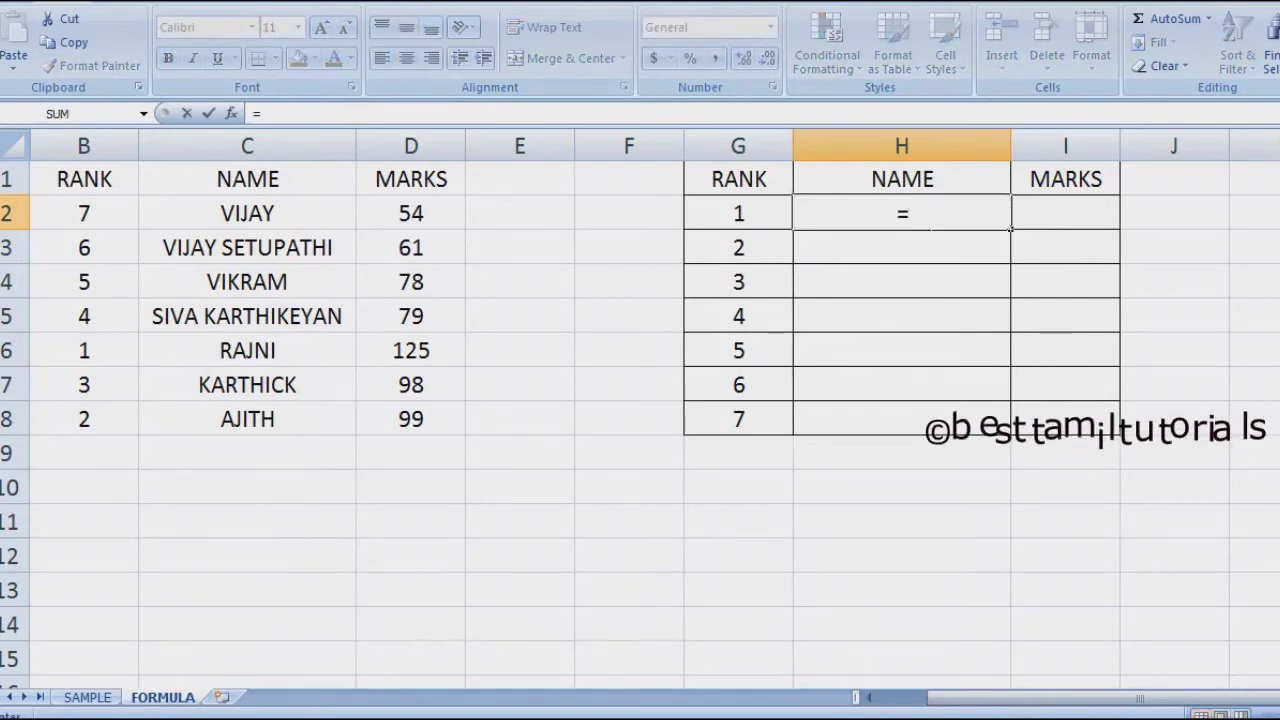
pyautogui.write('VLOO')
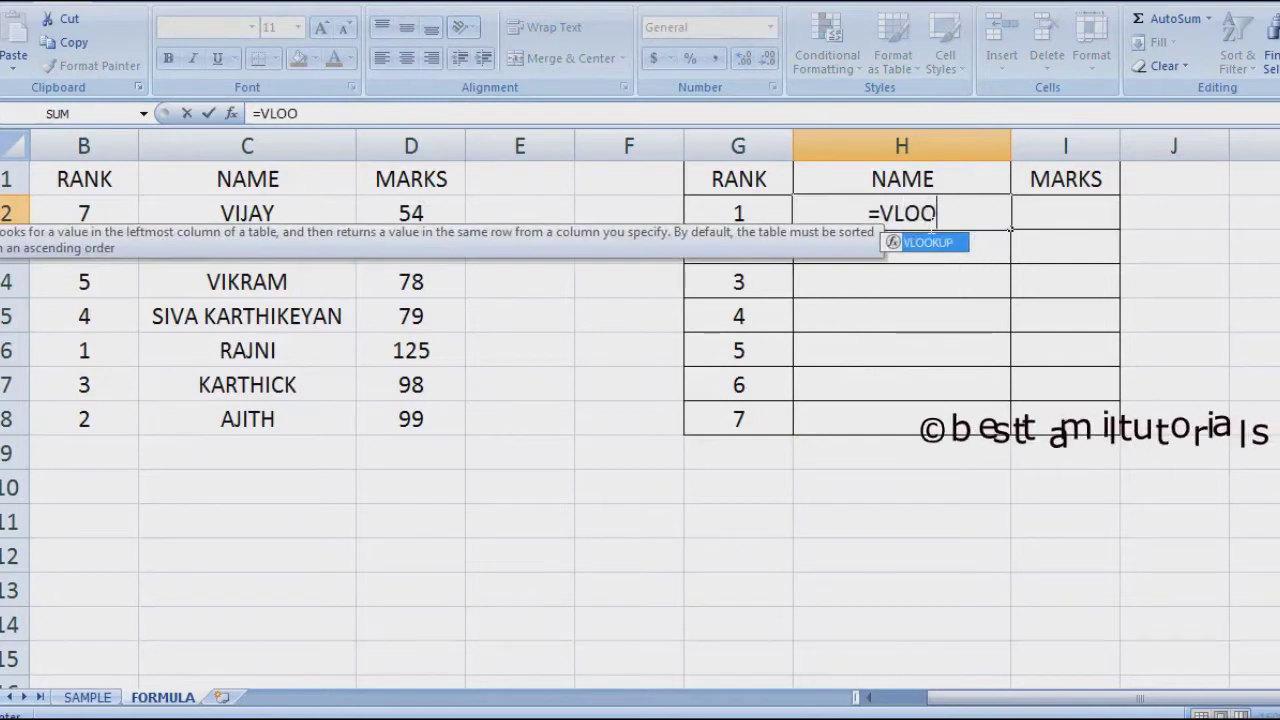
pyautogui.write('KUP')
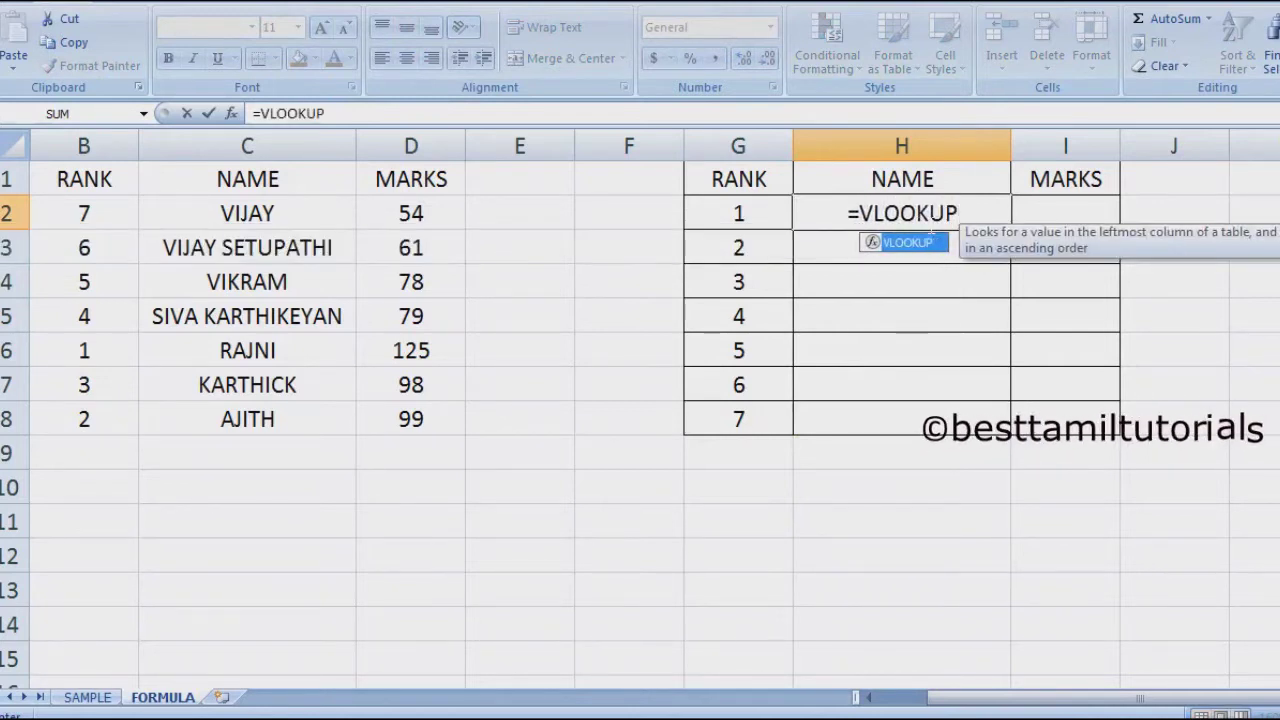
pyautogui.write('(')
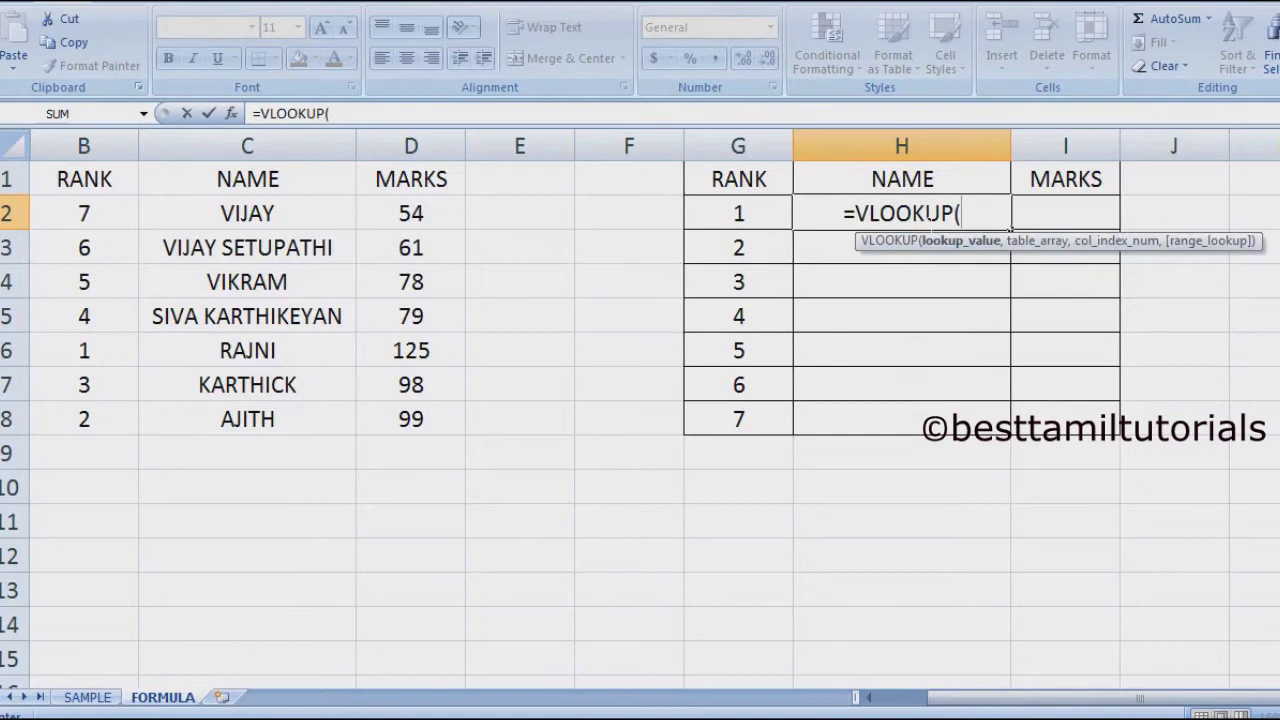
pyautogui.click(740, 211)
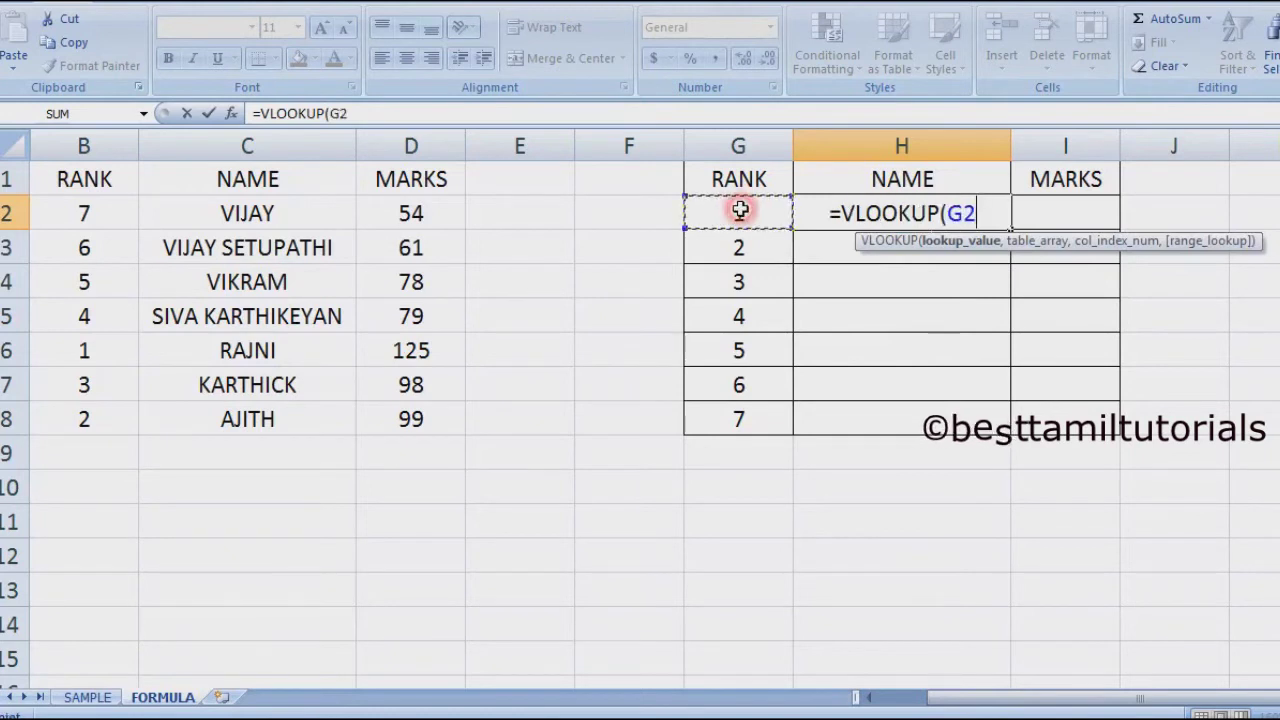
pyautogui.write(',')
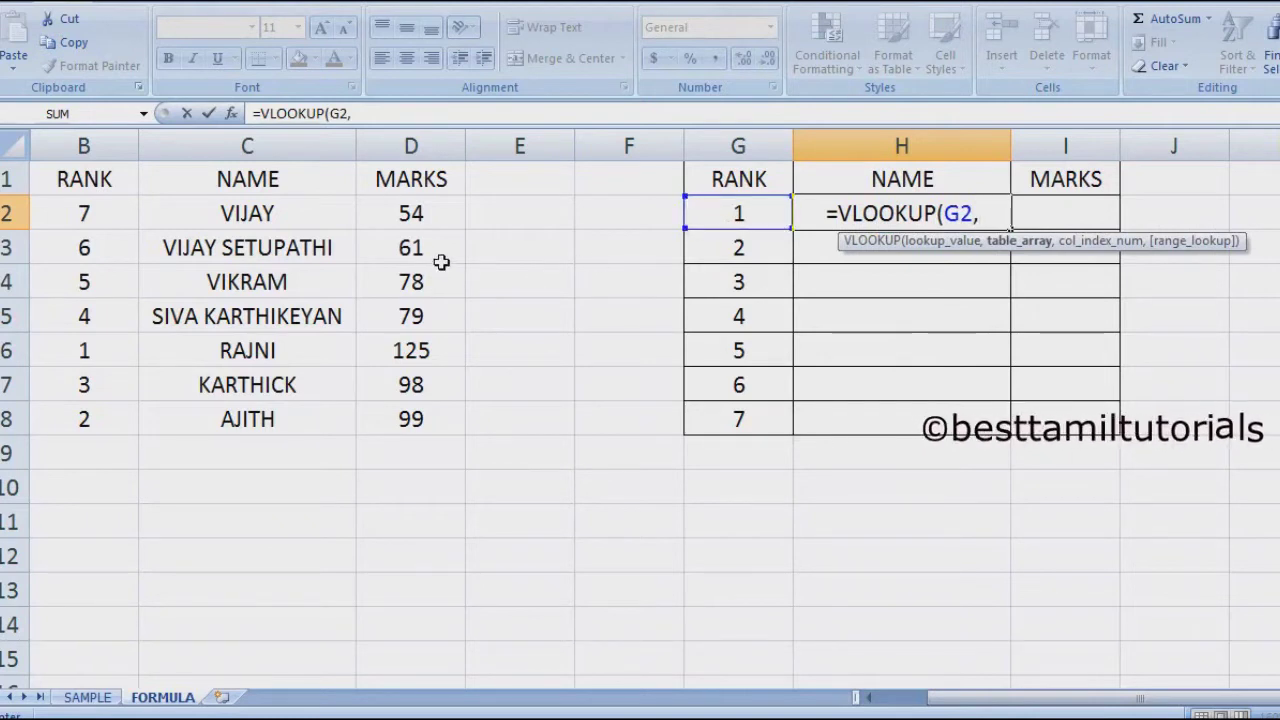
pyautogui.moveTo(79, 212); pyautogui.dragTo(414, 418)
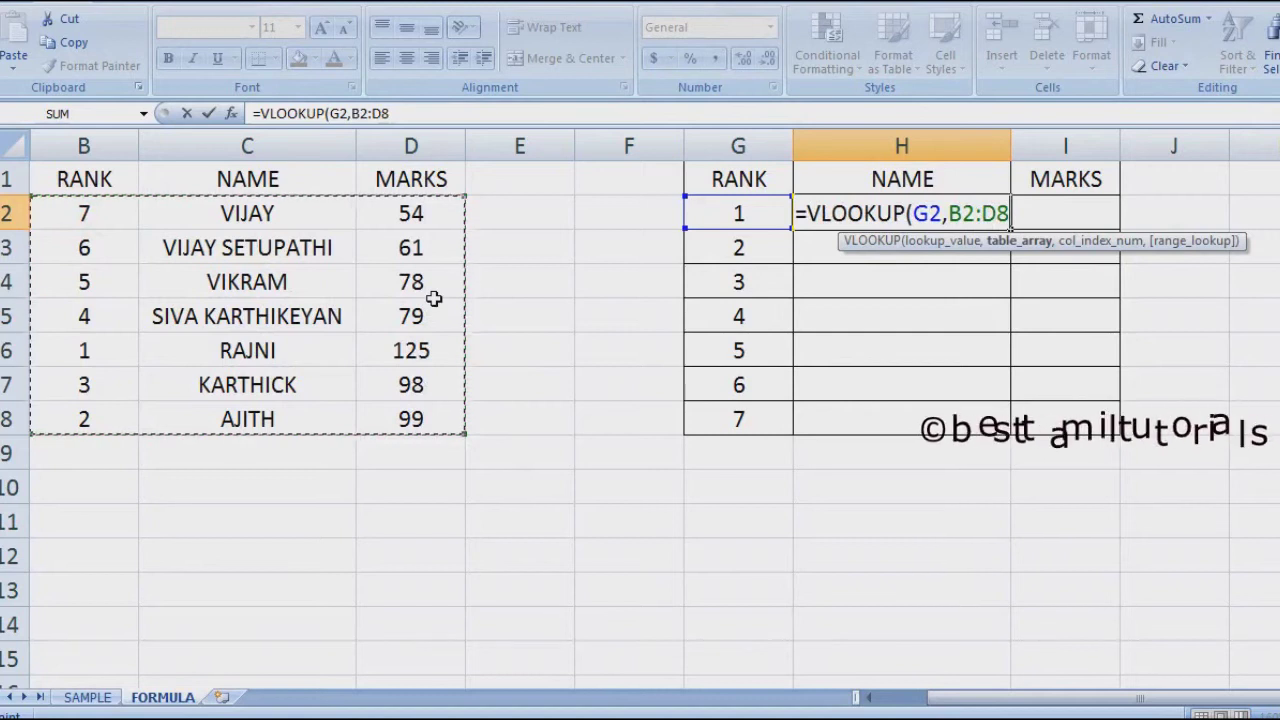
pyautogui.press('F4')
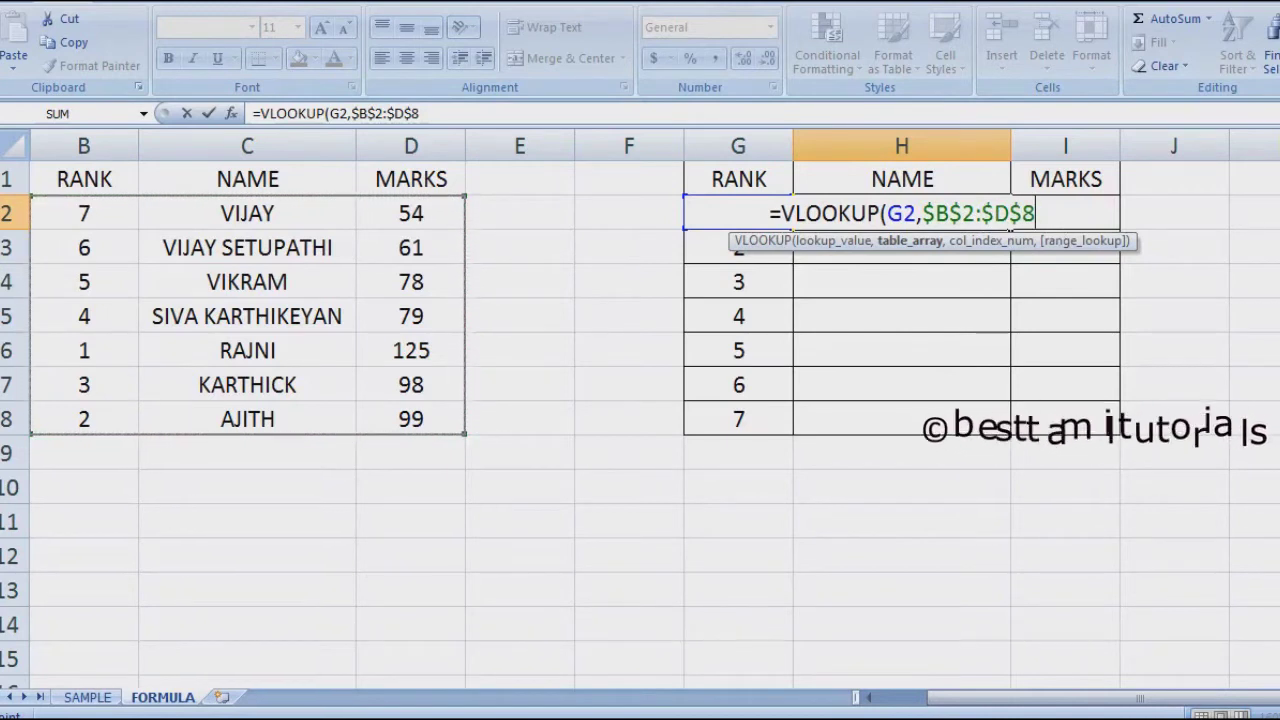
pyautogui.write(',')
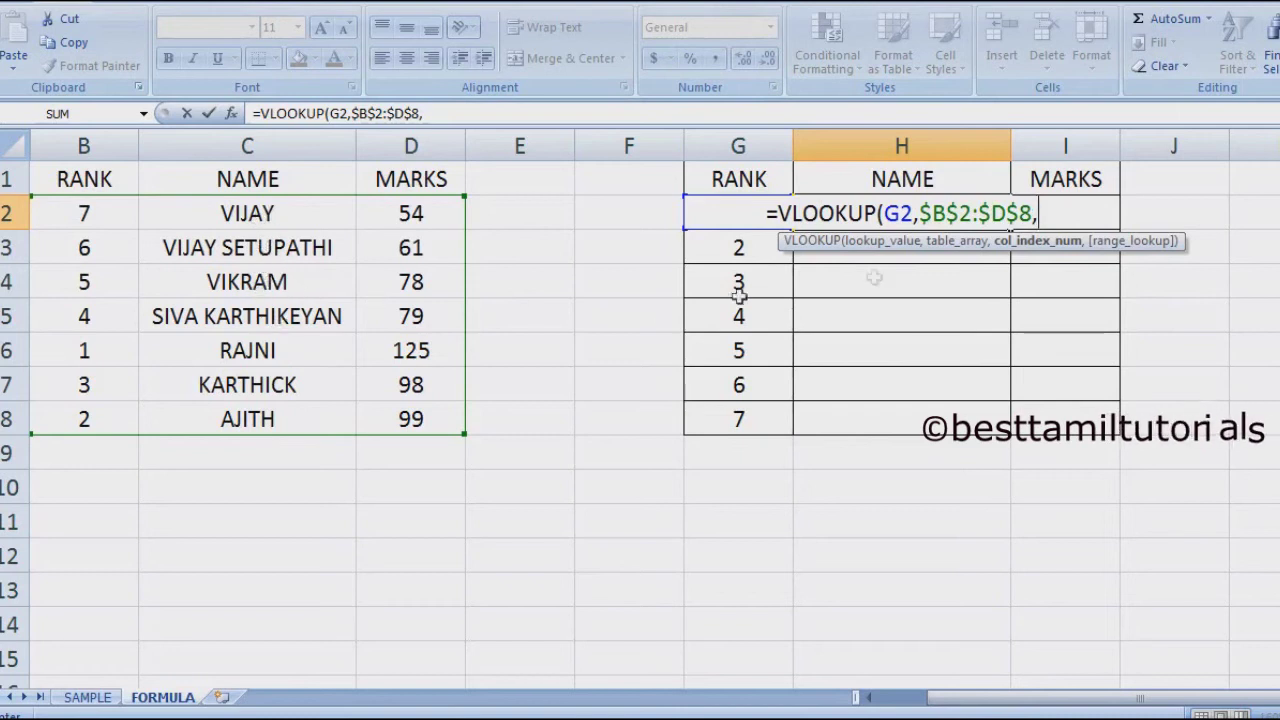
pyautogui.write('2')
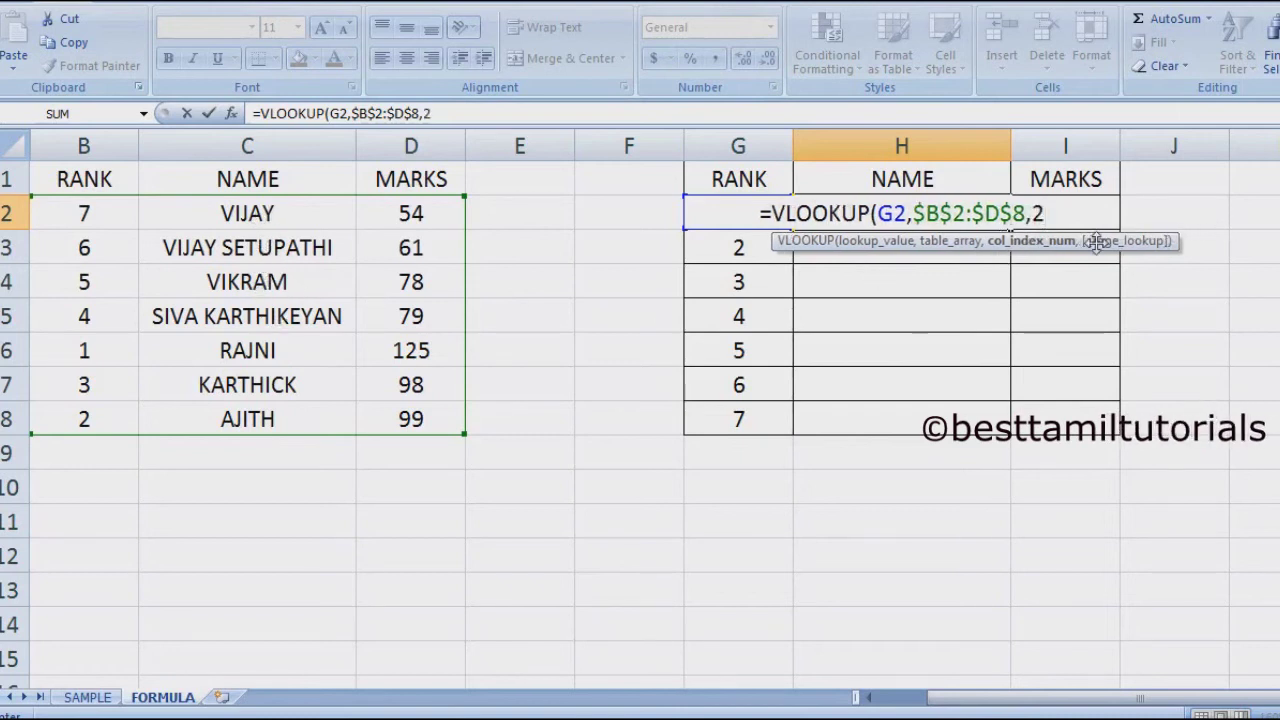
pyautogui.write(',')
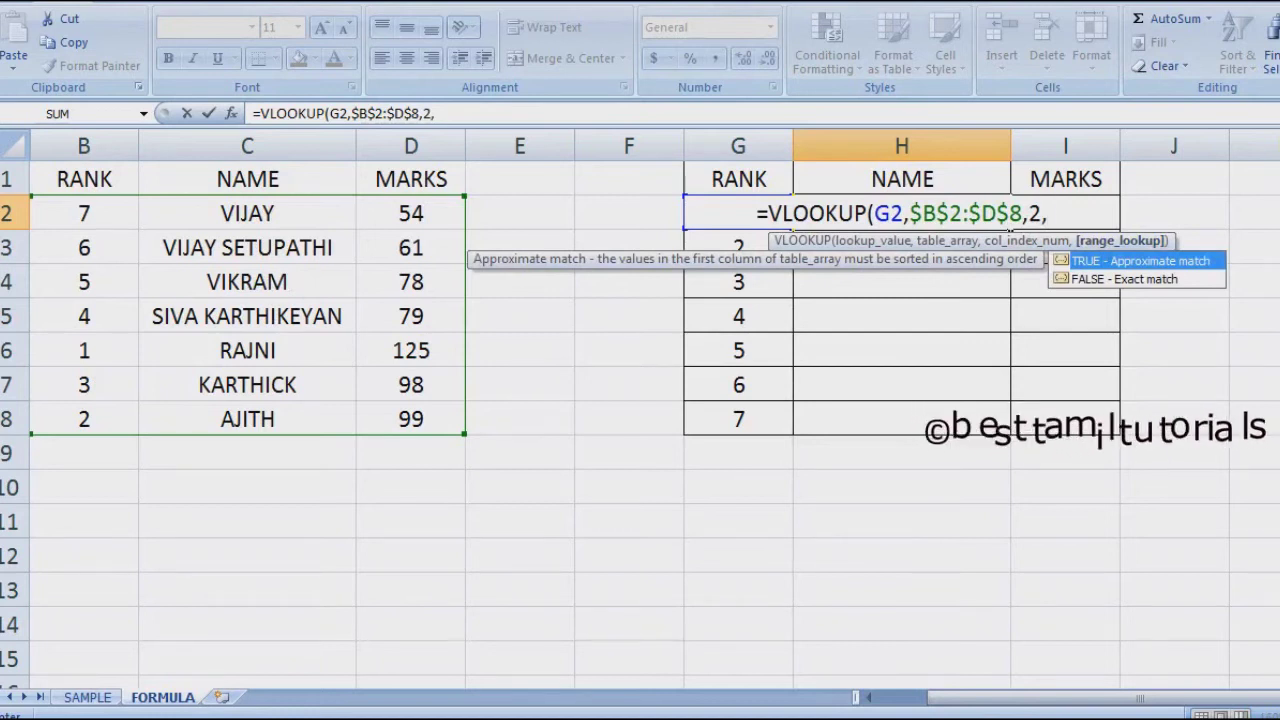
pyautogui.write('0)')
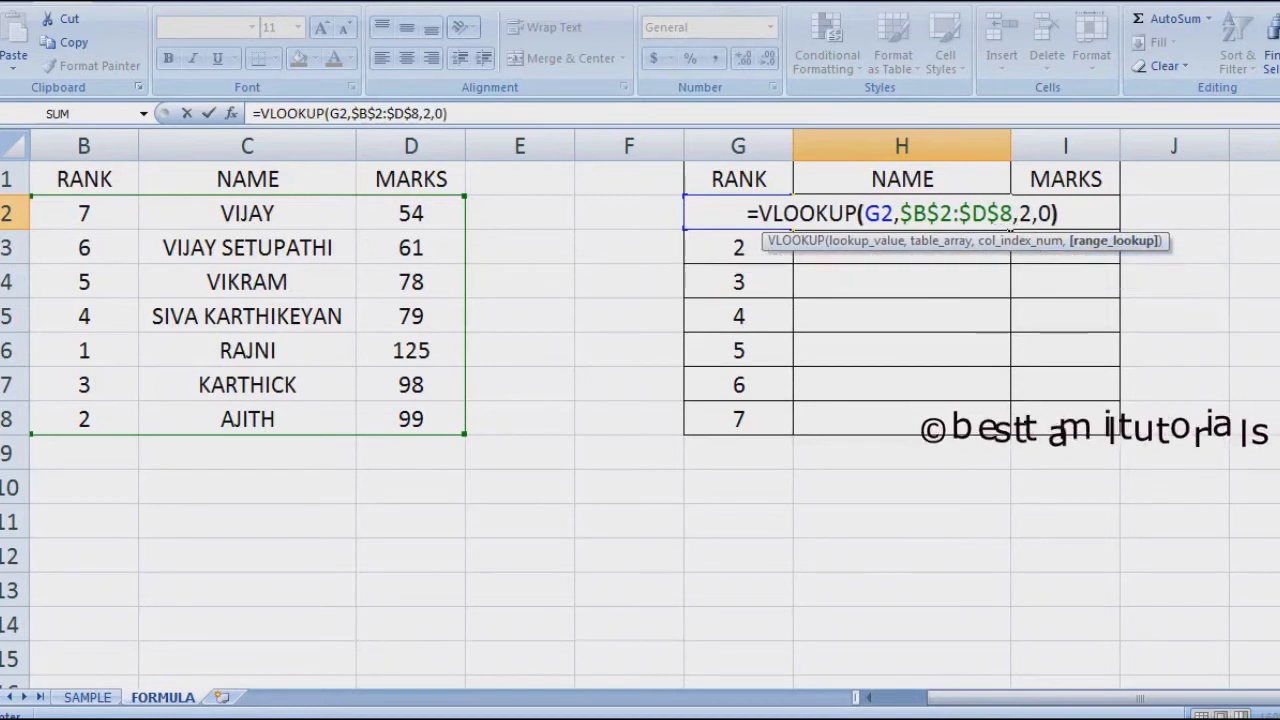
pyautogui.press('Return')
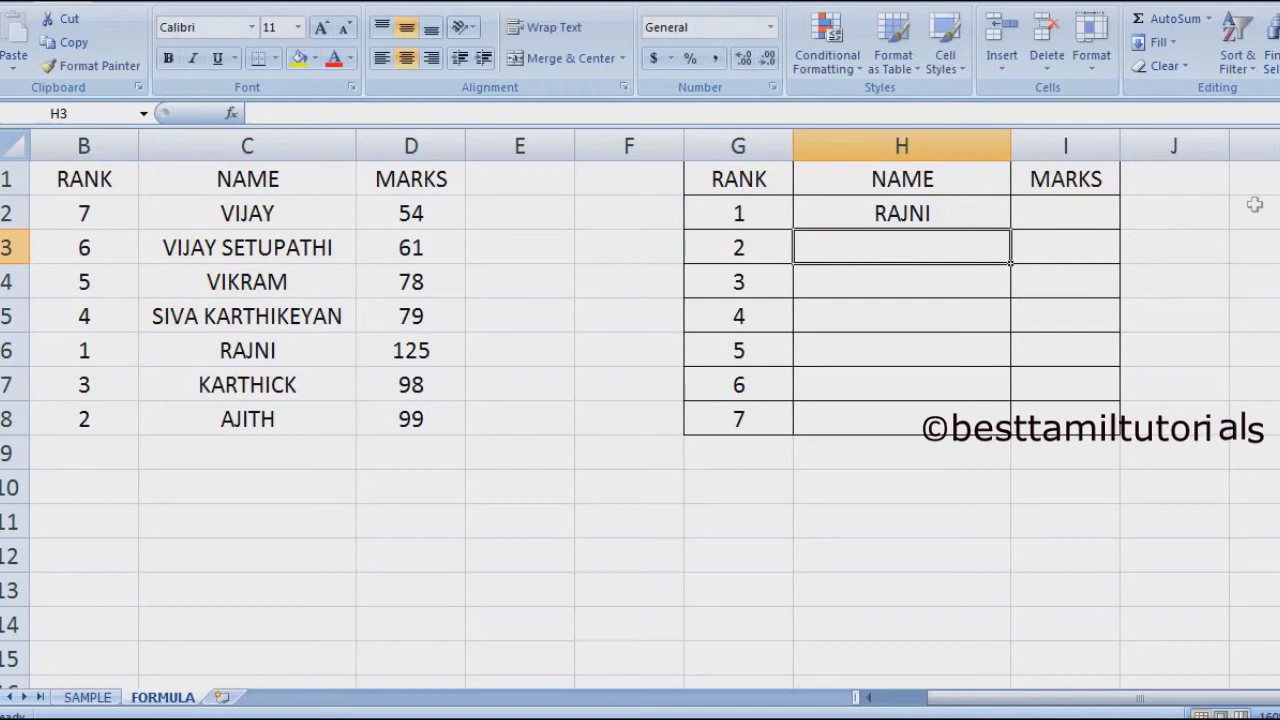
# Step: Copy the H2 name lookup down to H8 and begin the marks VLOOKUP in I2
pyautogui.click(980, 214)
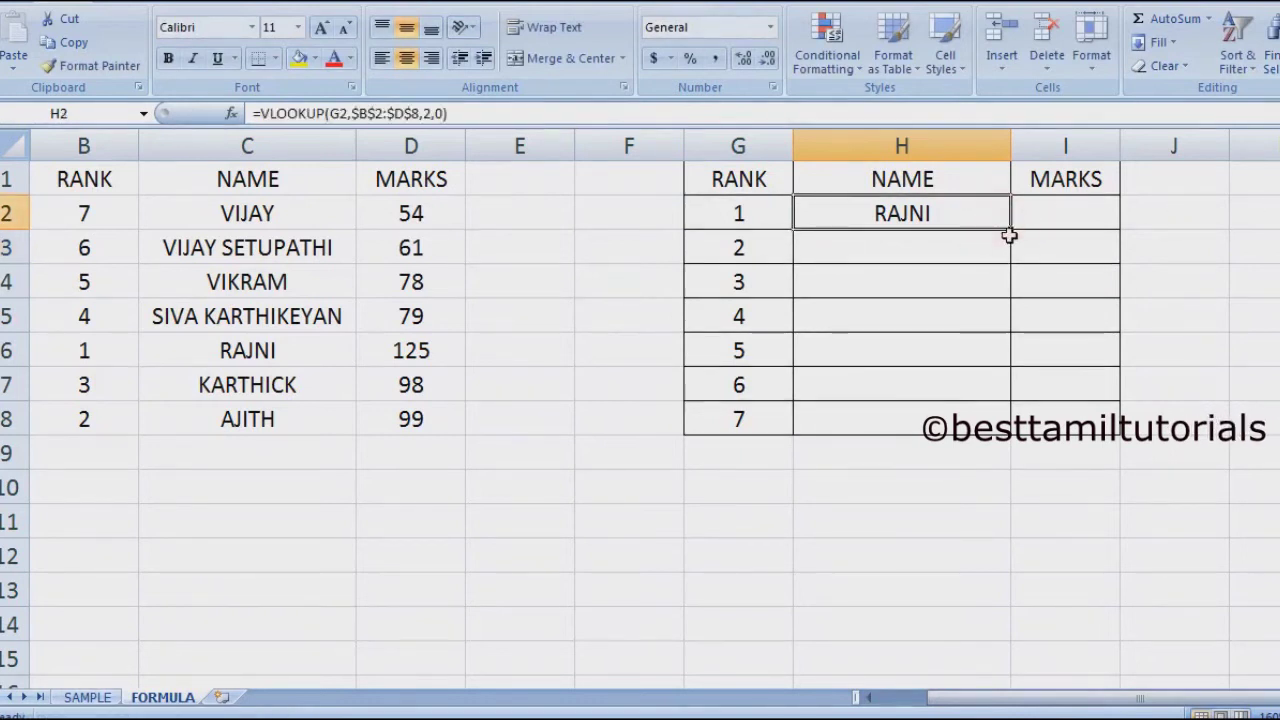
pyautogui.moveTo(1012, 229); pyautogui.dragTo(998, 418)
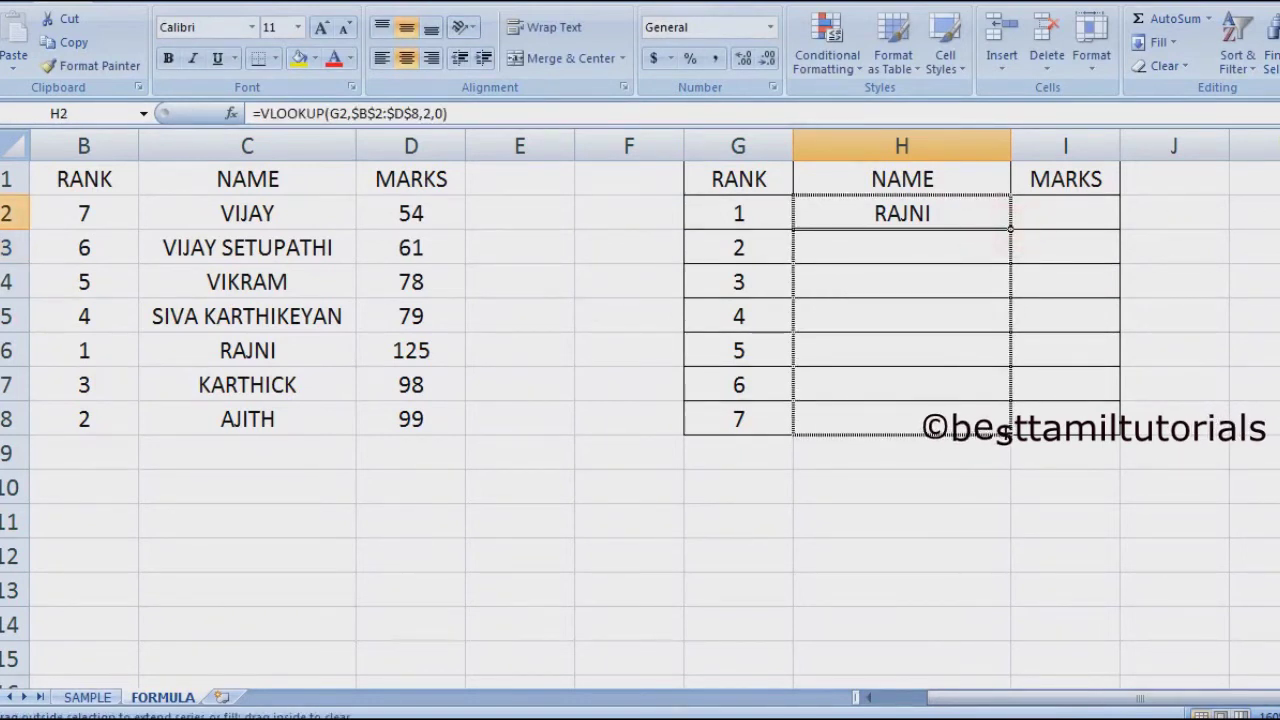
pyautogui.click(962, 345)
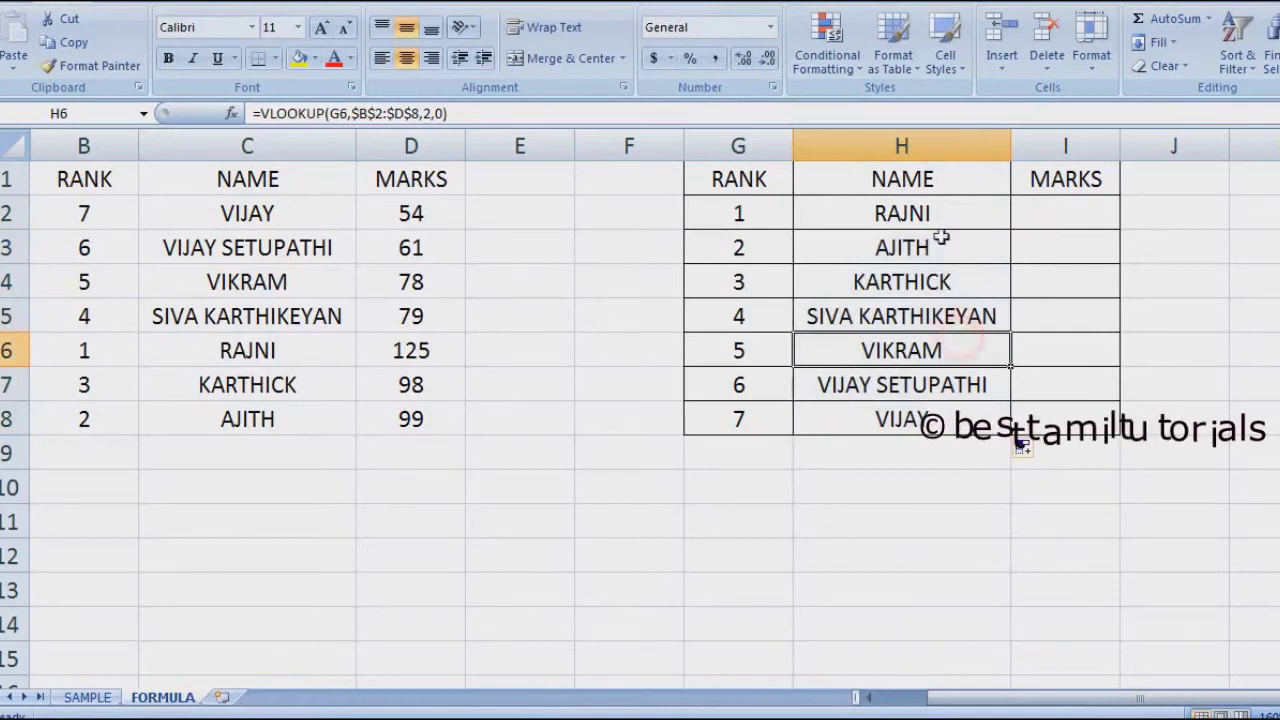
pyautogui.click(1050, 220)
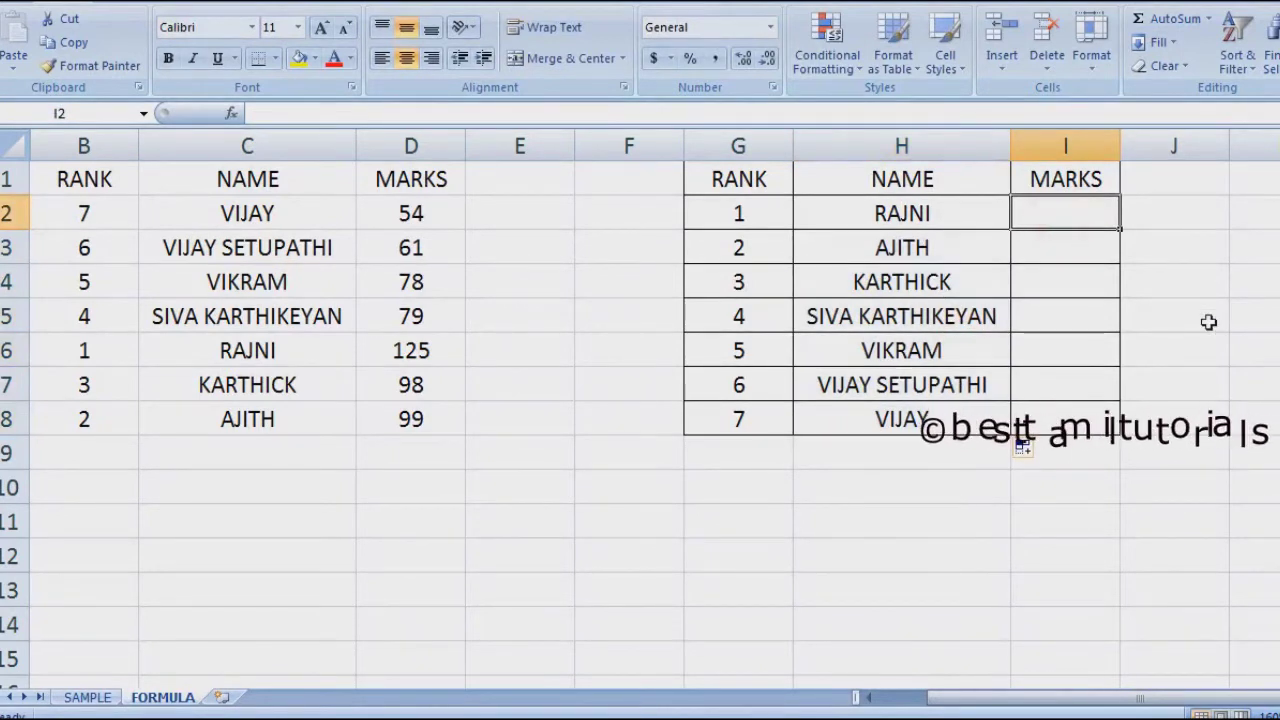
pyautogui.write('=VLOOKUP')
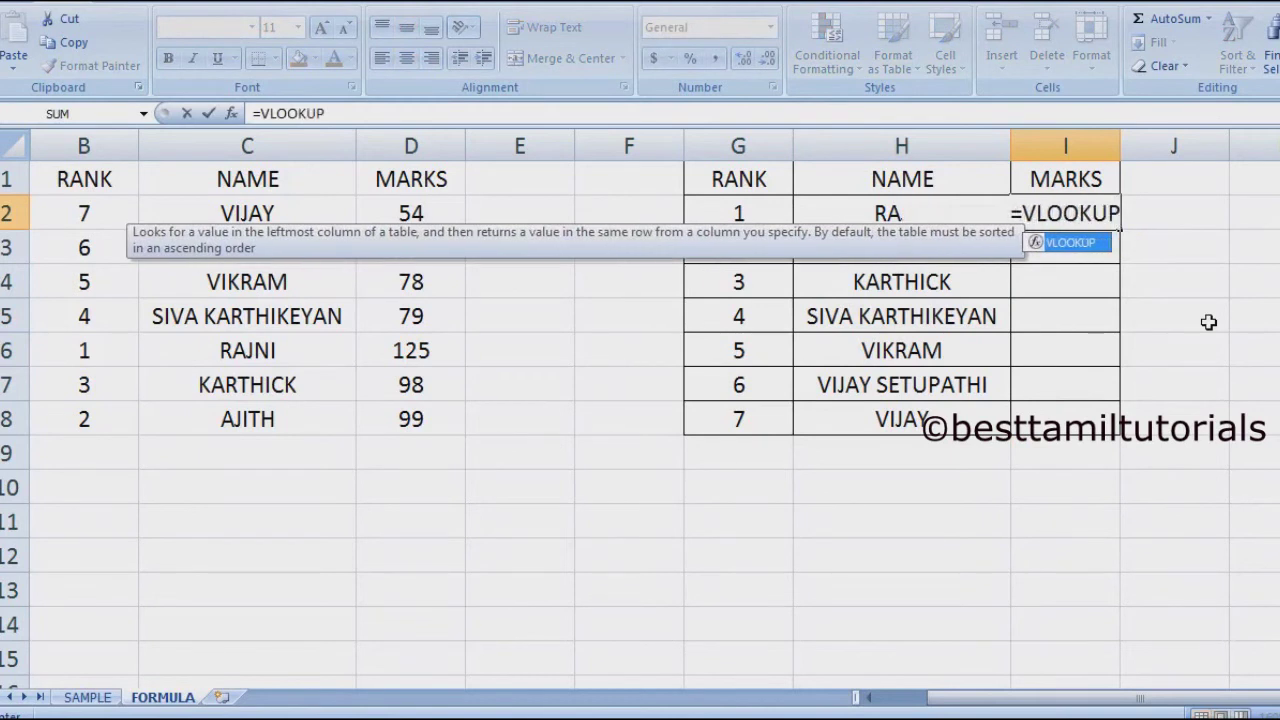
pyautogui.write('(')
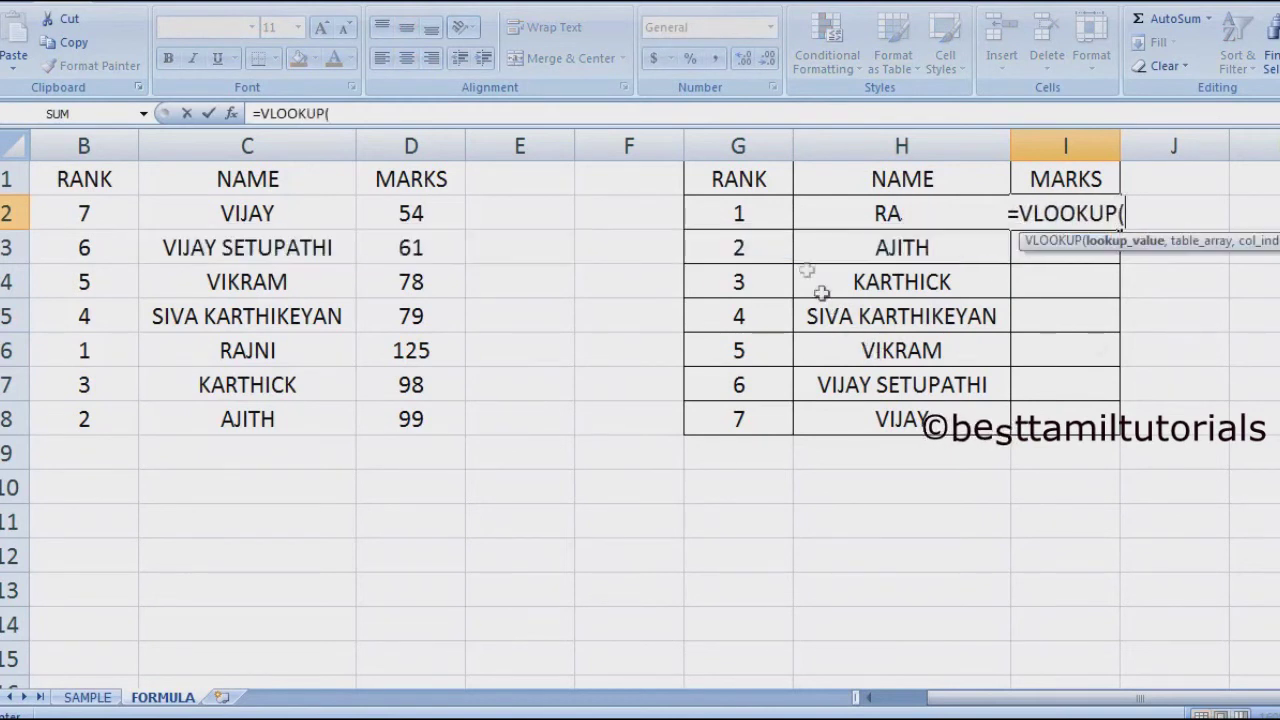
# Step: Enter =VLOOKUP(G2,$B$2:$D$8,3,0) in I2 so it shows RAJNI's mark of 125
pyautogui.click(740, 218)
pyautogui.write(',')
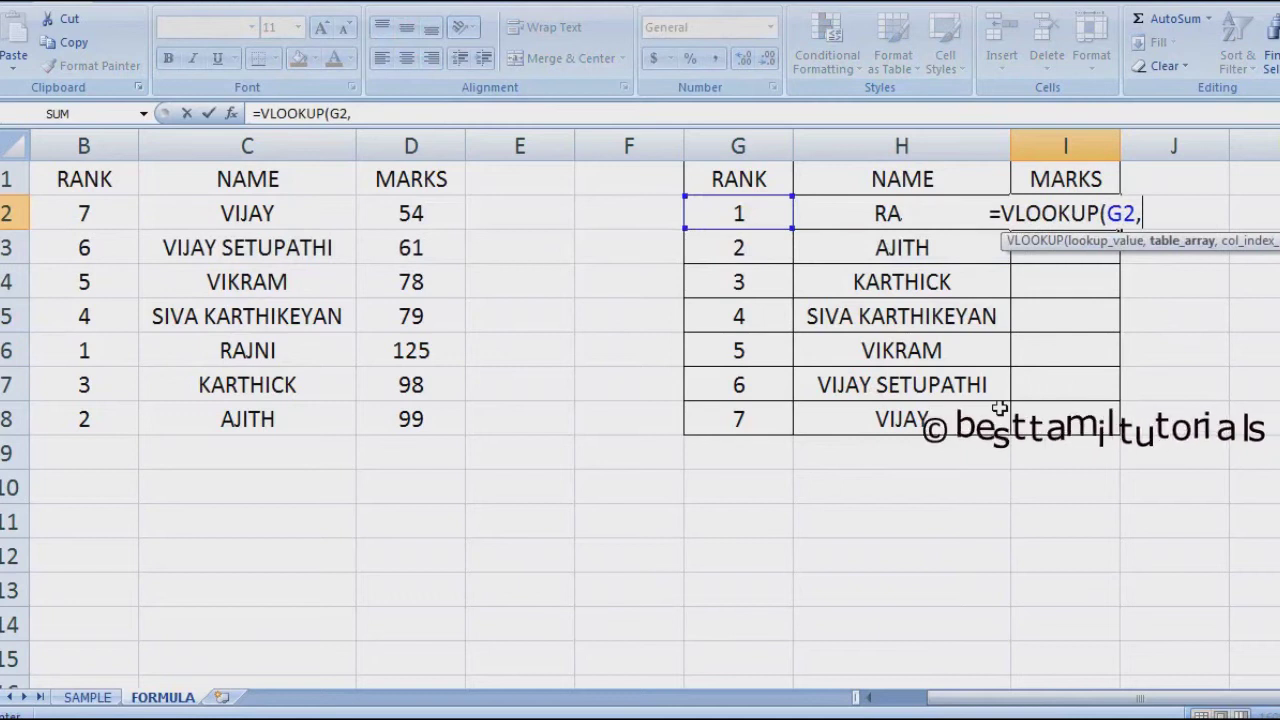
pyautogui.moveTo(80, 212); pyautogui.dragTo(414, 414)
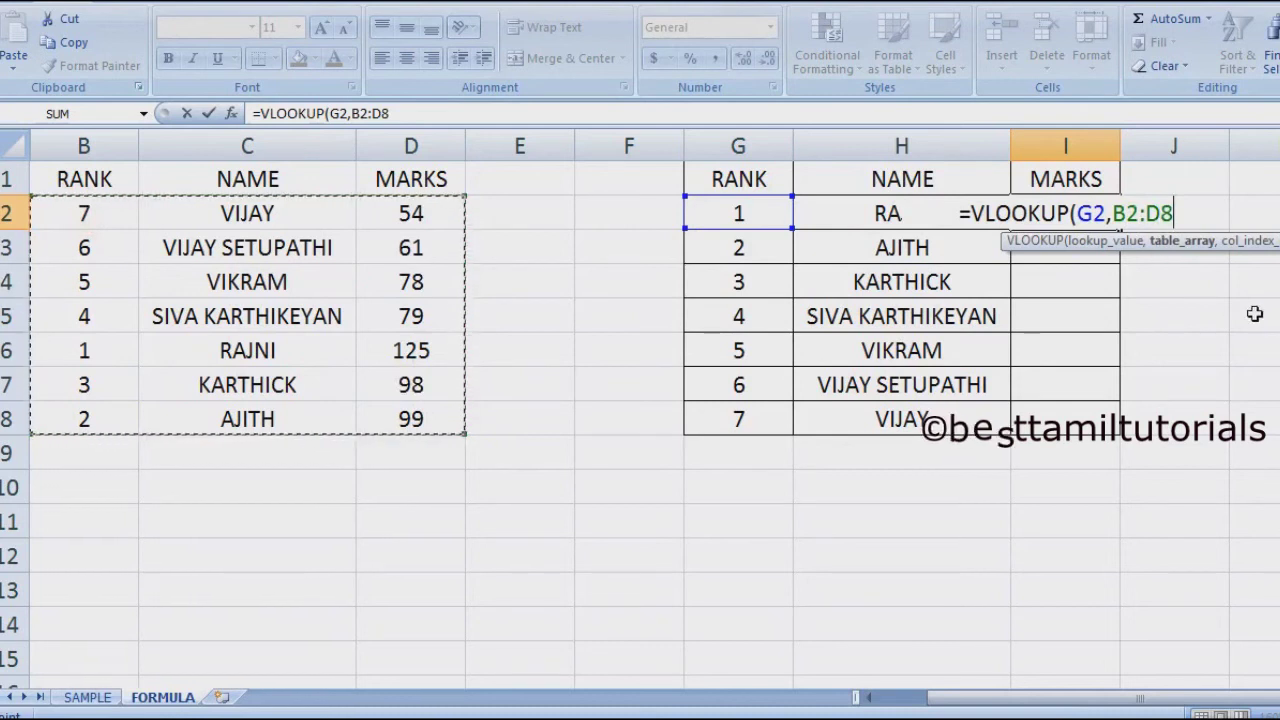
pyautogui.press('F4')
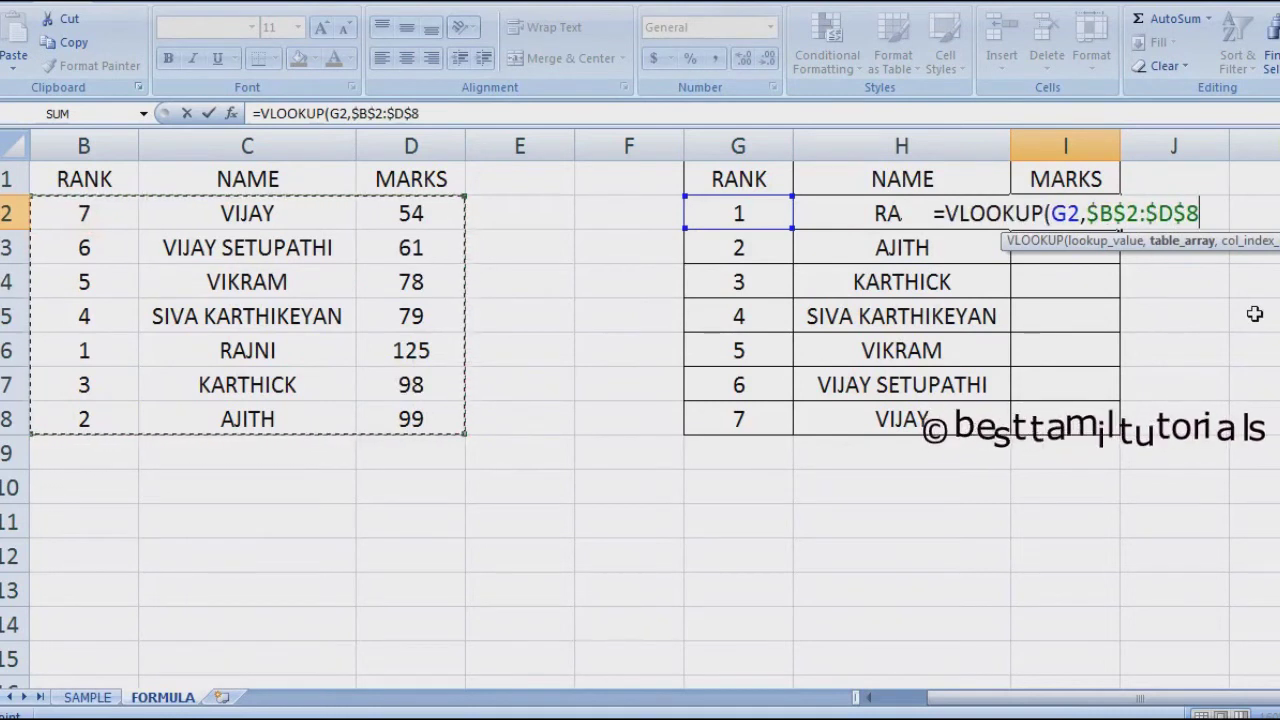
pyautogui.write(',')
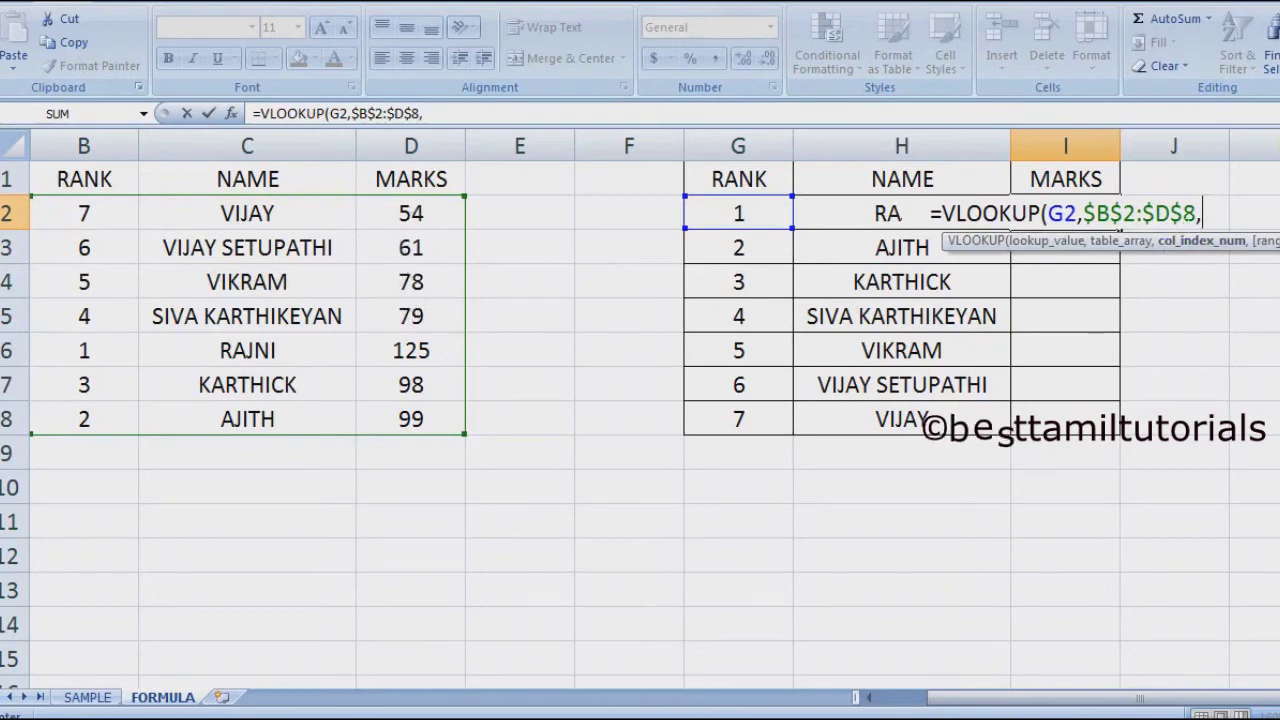
pyautogui.write('3,0')
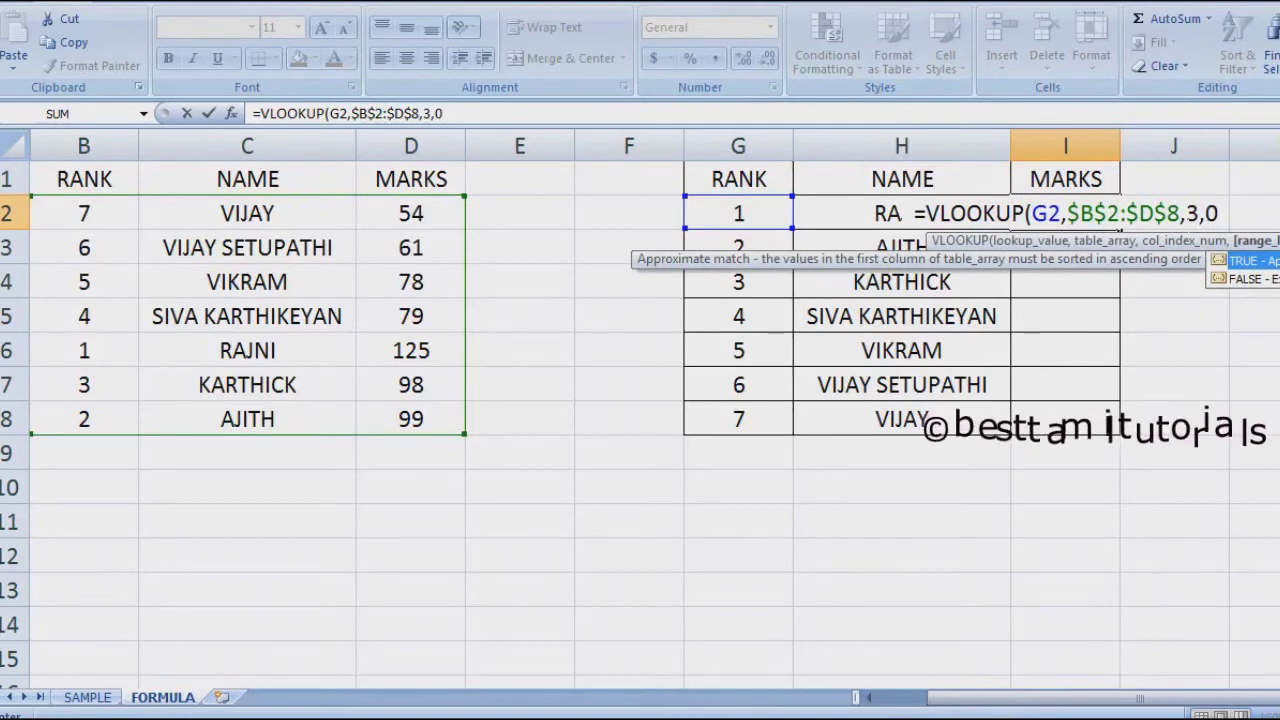
pyautogui.write(')')
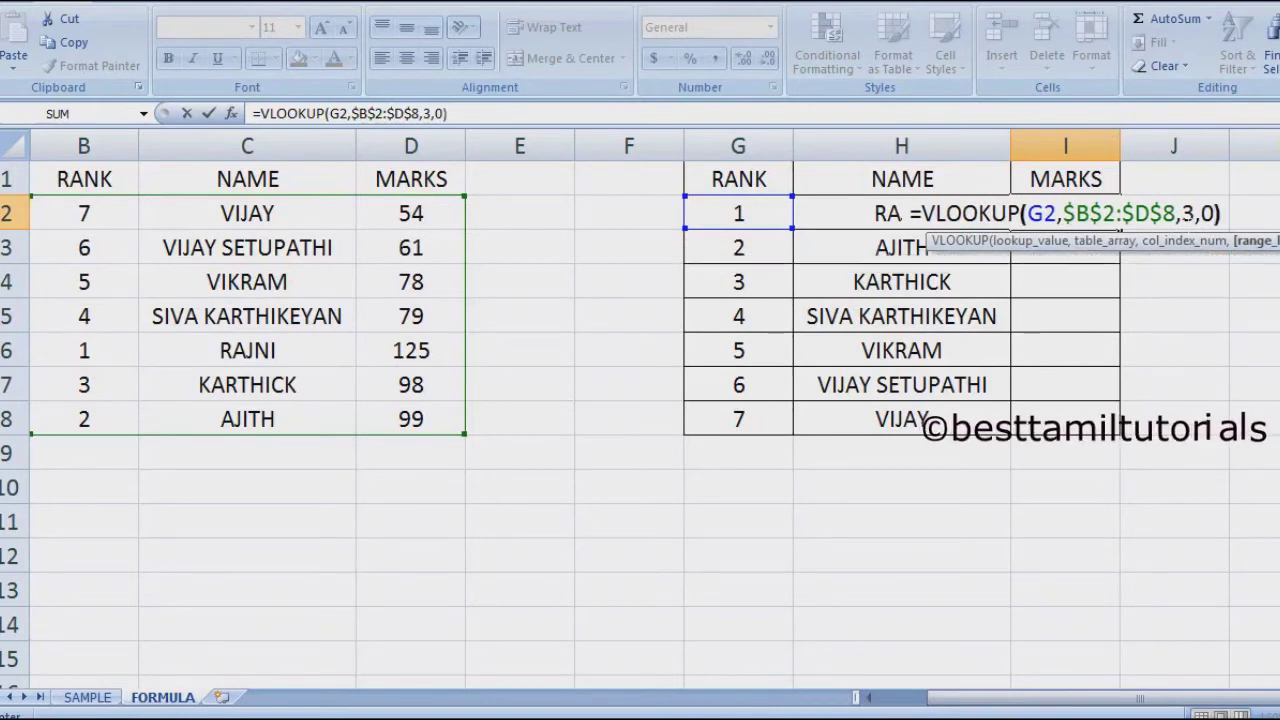
pyautogui.press('Return')
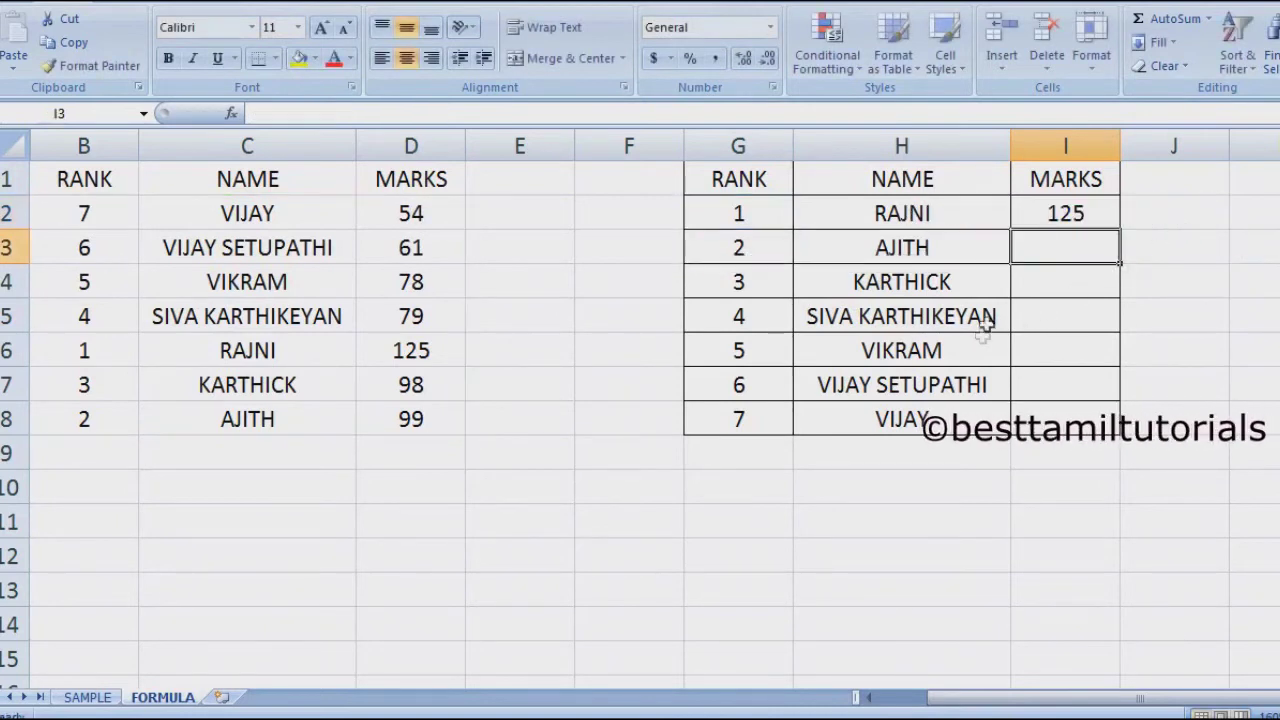
pyautogui.moveTo(925, 216); pyautogui.dragTo(1073, 217)
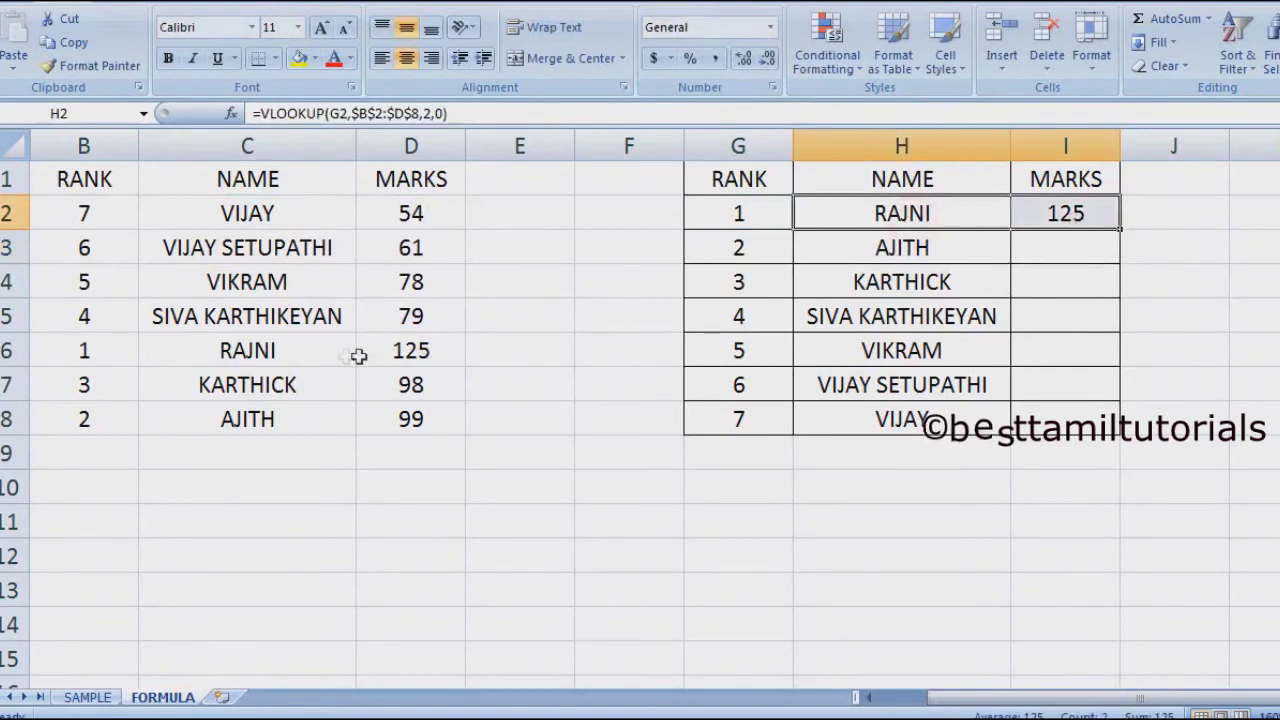
# Step: Fill the marks lookup from I2 down to I8 for ranks 1 through 7
pyautogui.moveTo(303, 355); pyautogui.dragTo(393, 350)
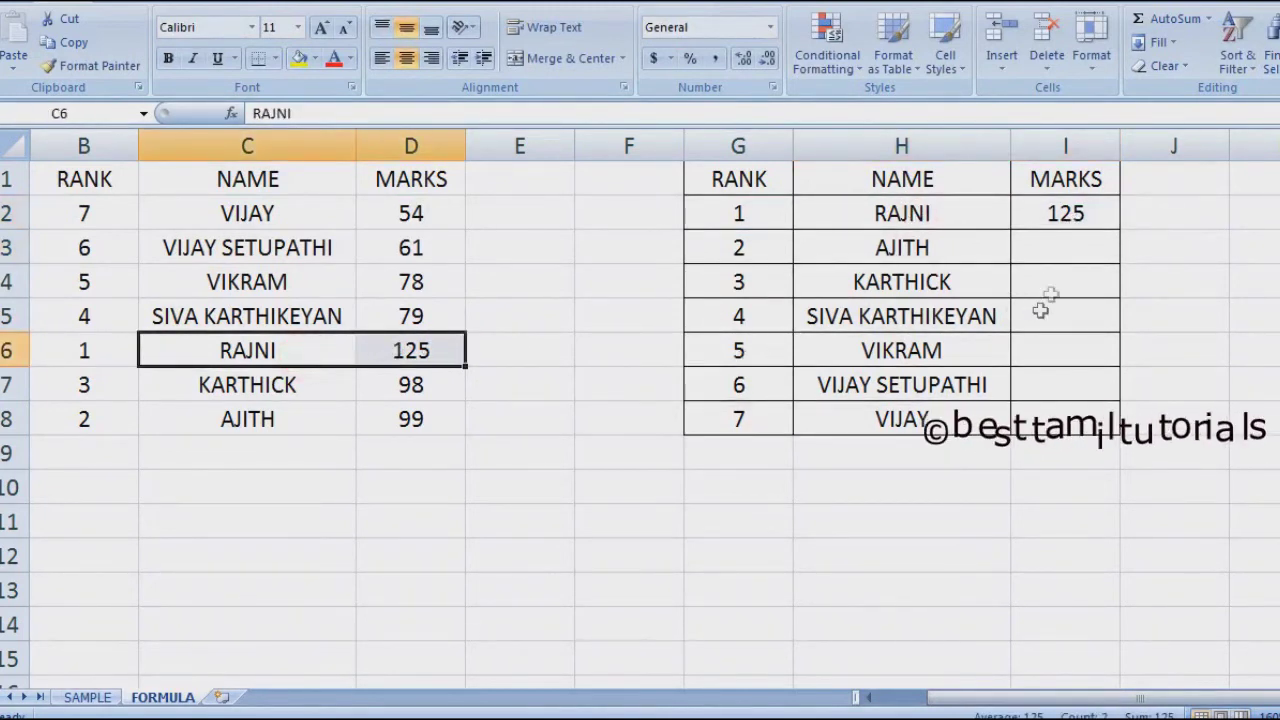
pyautogui.click(1100, 210)
pyautogui.moveTo(1120, 229); pyautogui.dragTo(1100, 420)
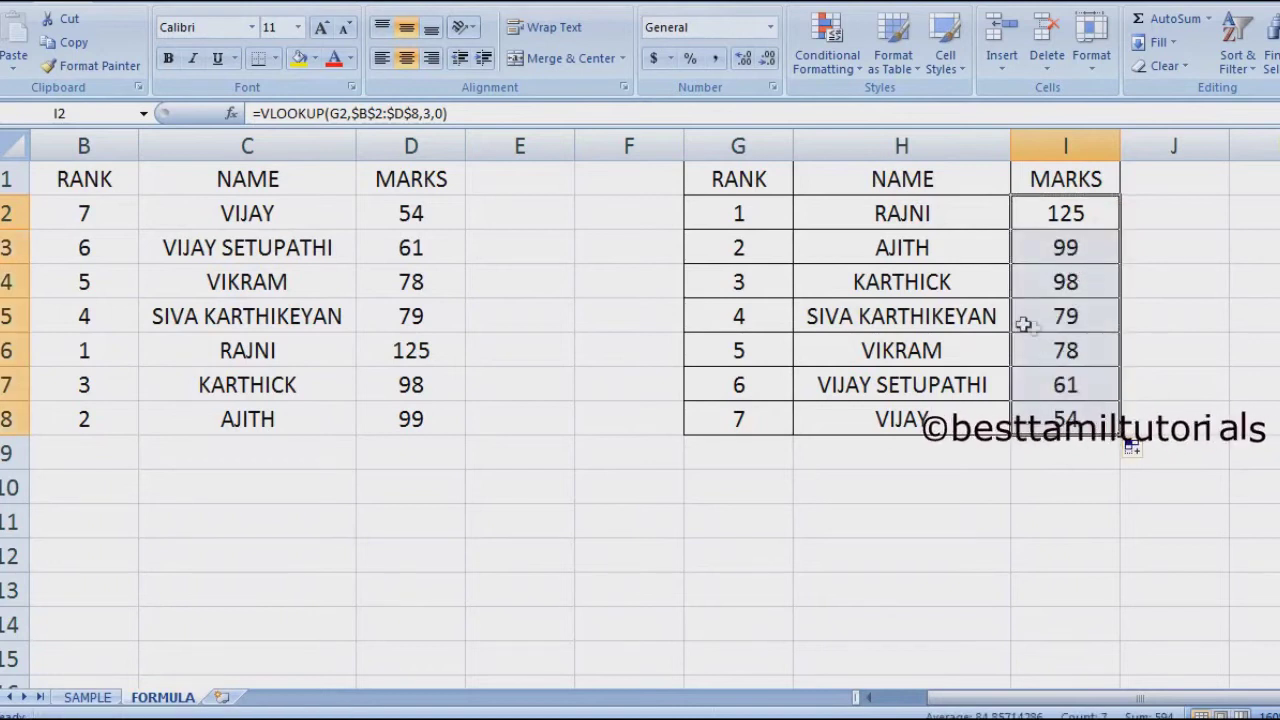
# Step: Check AJITH's 99 in the rank table against his mark in the source list
pyautogui.moveTo(933, 253); pyautogui.dragTo(1029, 251)
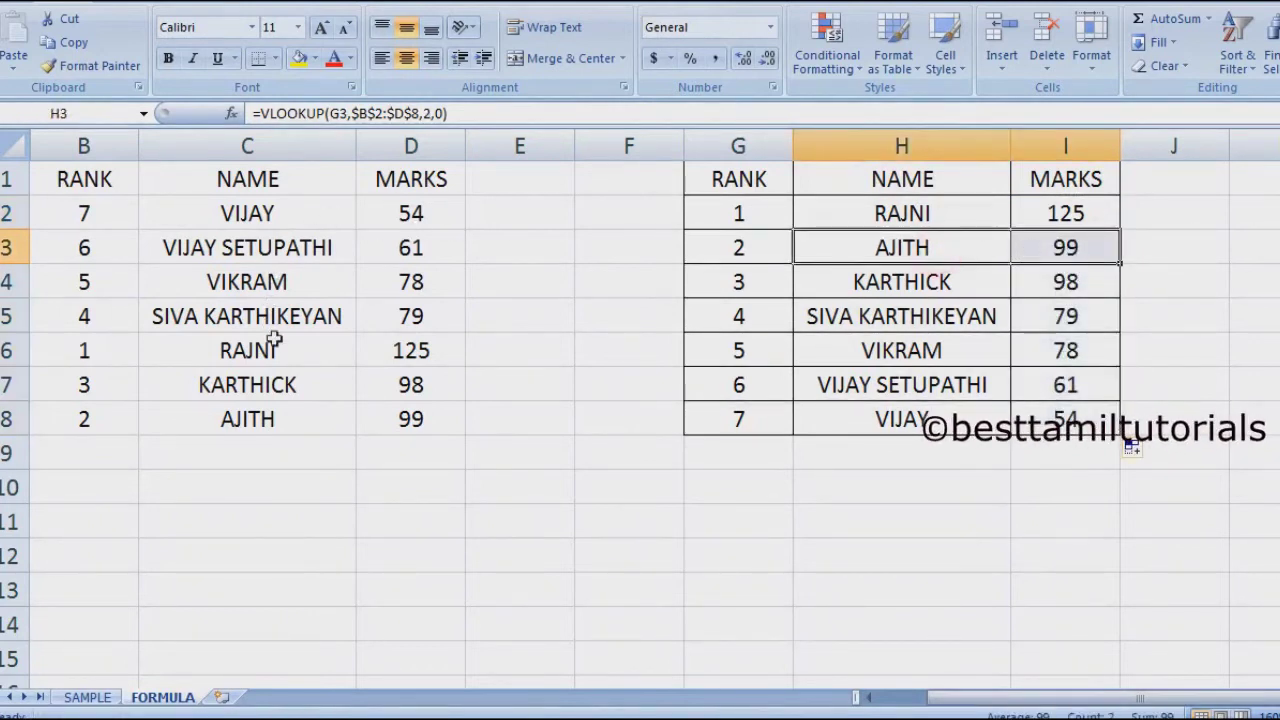
pyautogui.moveTo(286, 416); pyautogui.dragTo(430, 423)
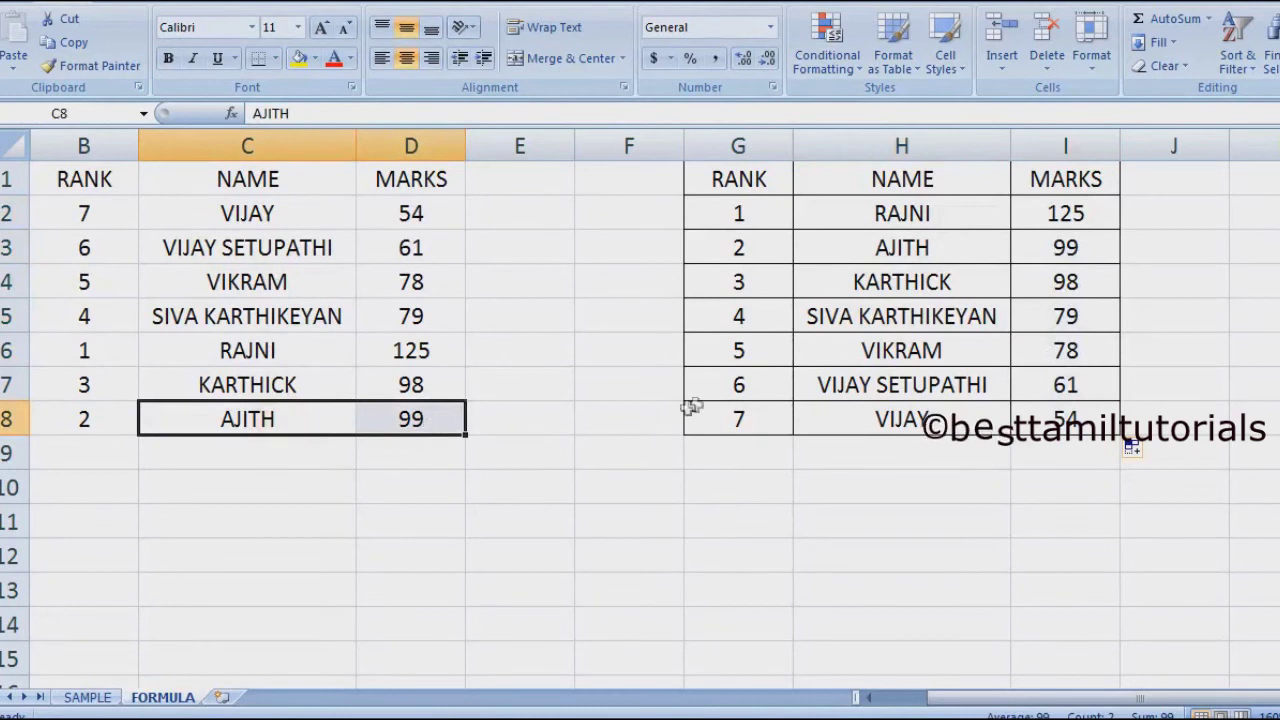
pyautogui.click(406, 423)
pyautogui.click(523, 428)
# Step: Change AJITH's mark in D8 to 150 so he becomes rank 1 above RAJNI's 125
pyautogui.click(437, 426)
pyautogui.write('150')
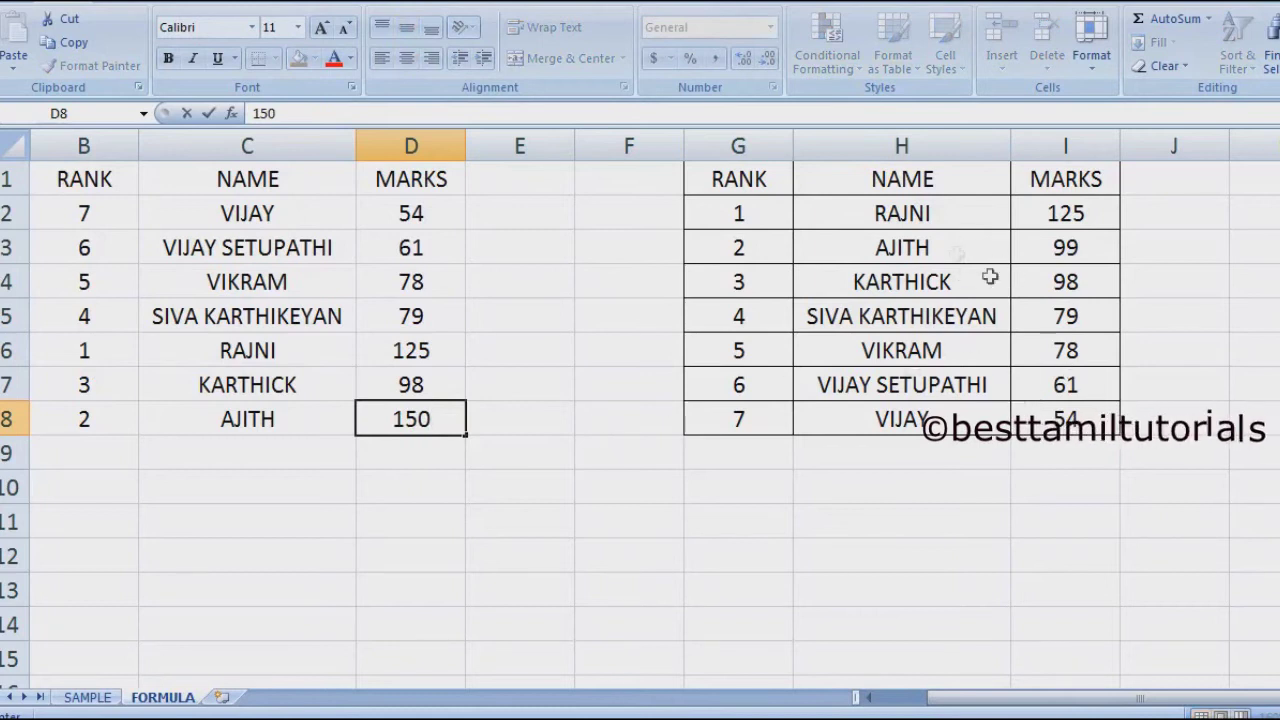
pyautogui.press('Return')
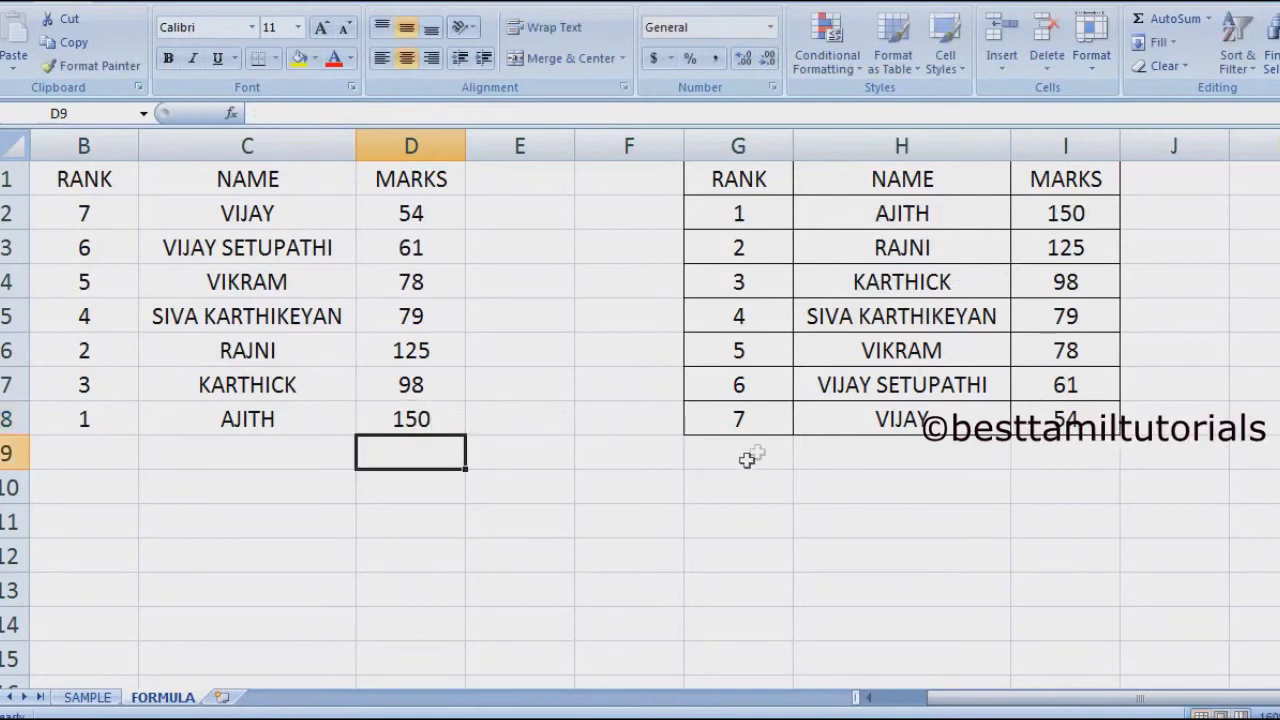
pyautogui.moveTo(946, 214); pyautogui.dragTo(1058, 220)
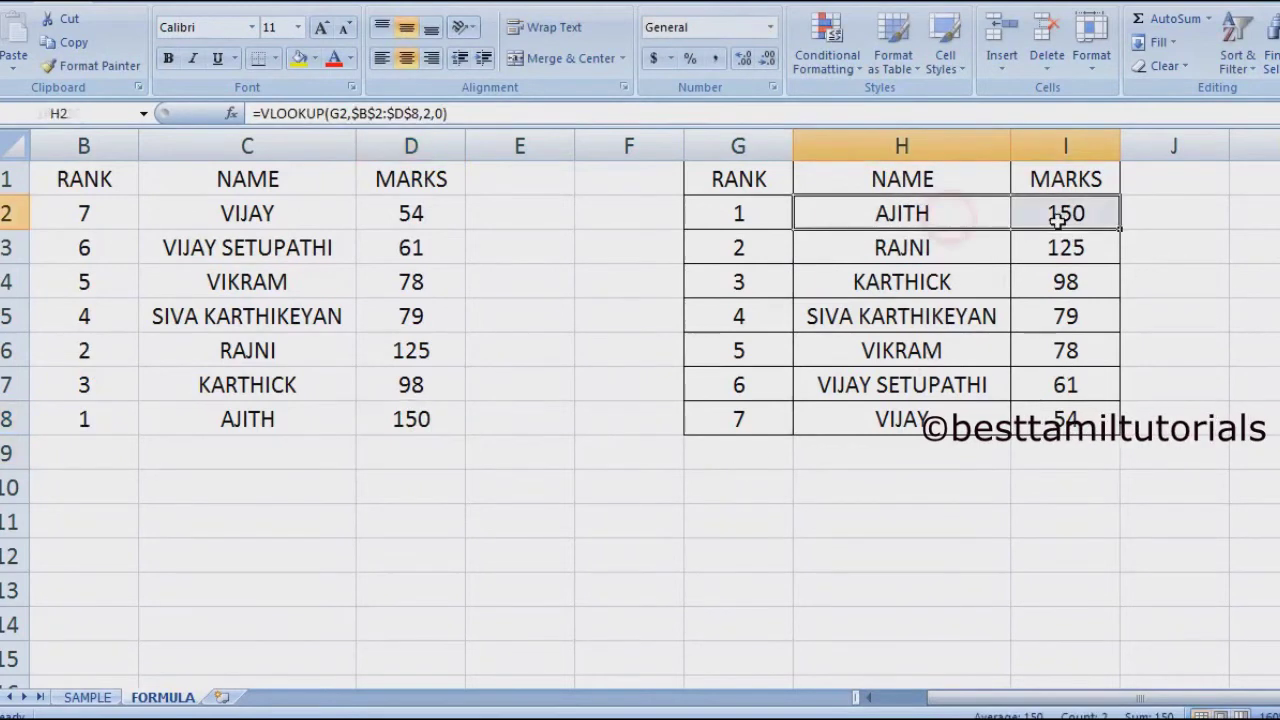
pyautogui.click(766, 217)
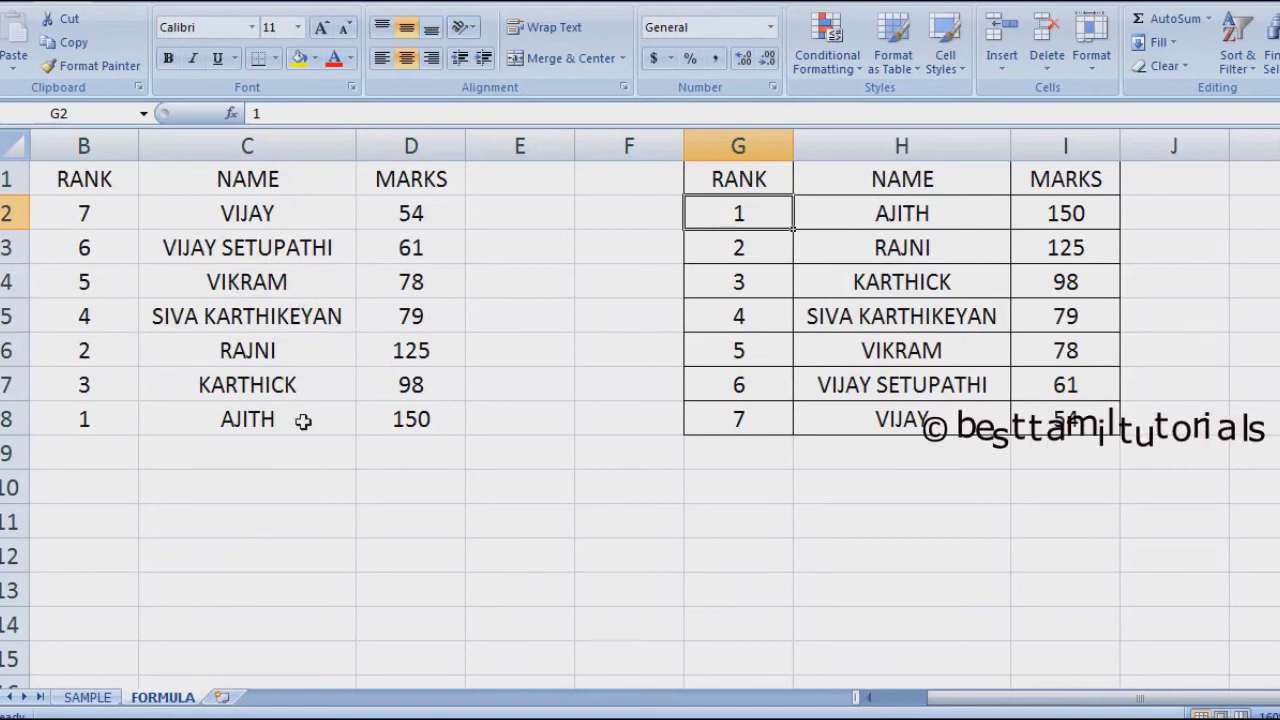
pyautogui.click(1092, 218)
pyautogui.write('=VLOOKUP(G2,$B$2:$D$8,3,0)')
pyautogui.moveTo(1090, 213); pyautogui.dragTo(1100, 213)
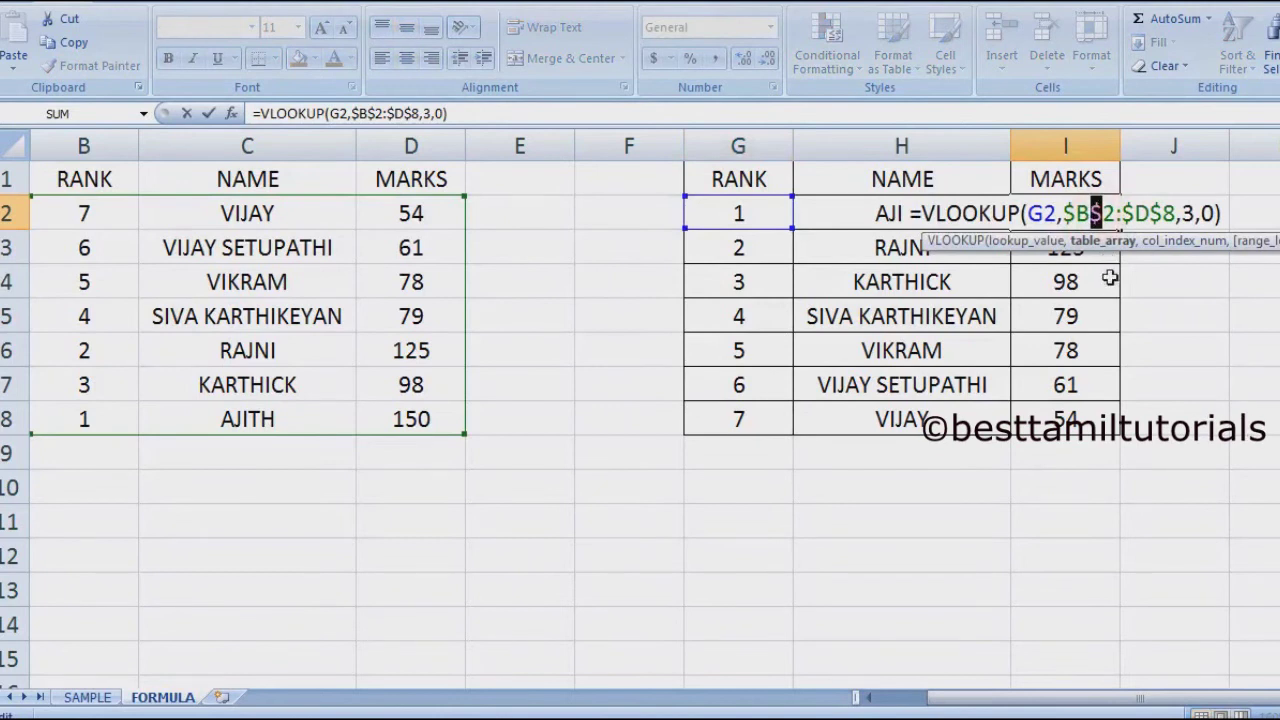
pyautogui.hotkey('ctrl', 'Return')
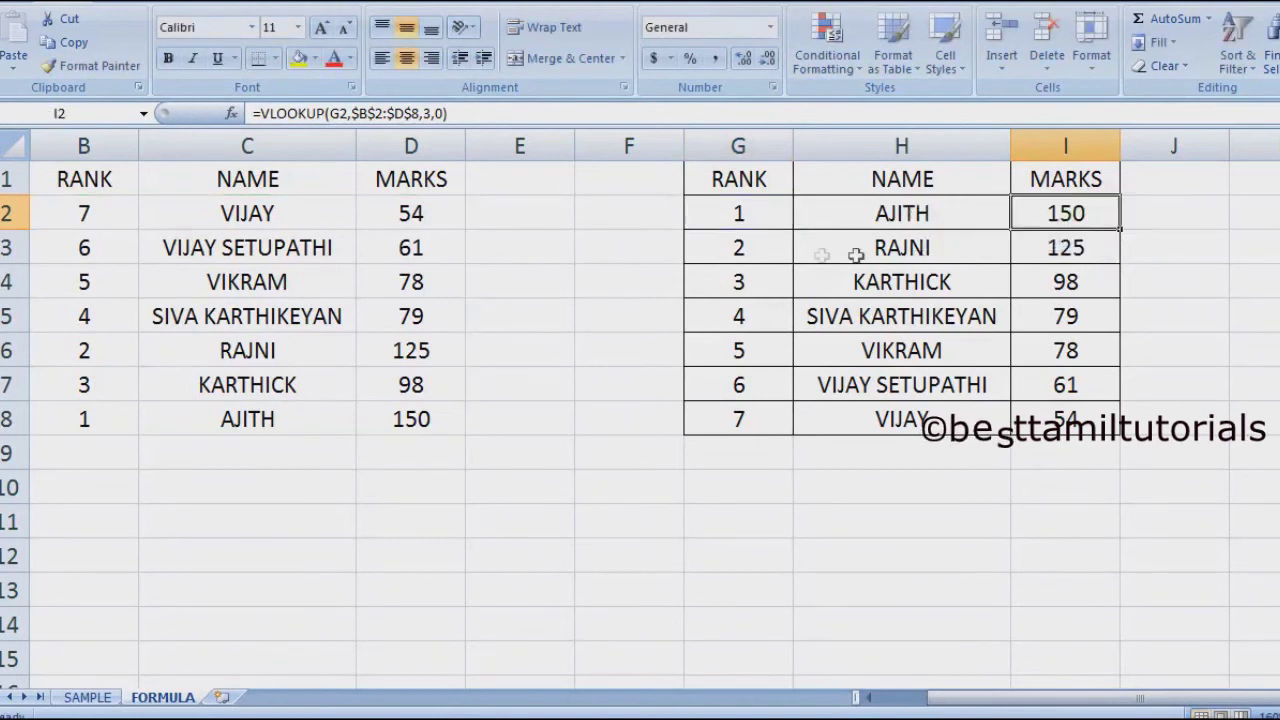